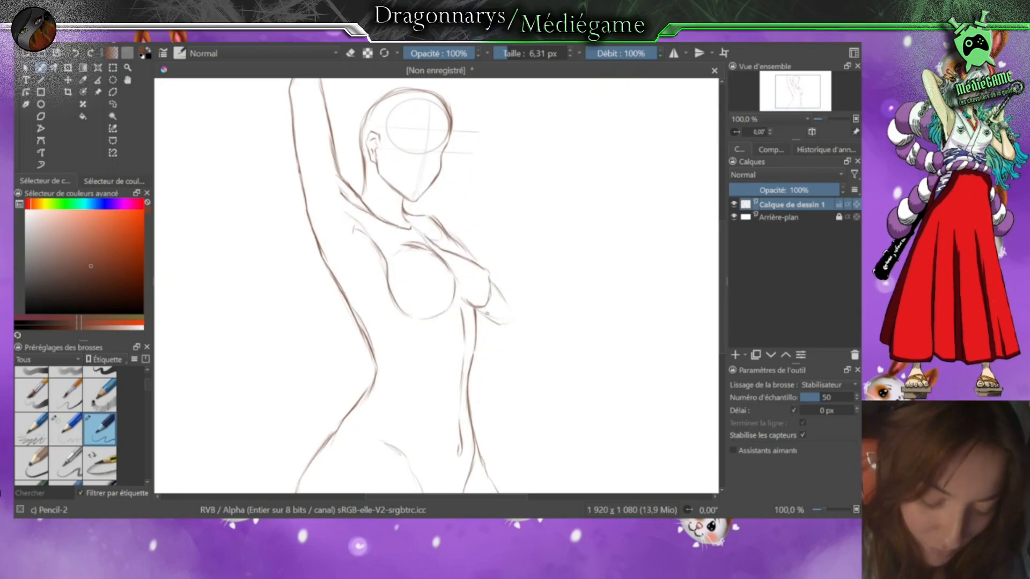
Step: Sketch the figure's second arm bent at the elbow, with a raised forearm and small joint circles at elbow and wrist
mouse_move(493, 319)
left_mouse_down()
mouse_move(512, 321)
mouse_move(497, 290)
left_mouse_up()
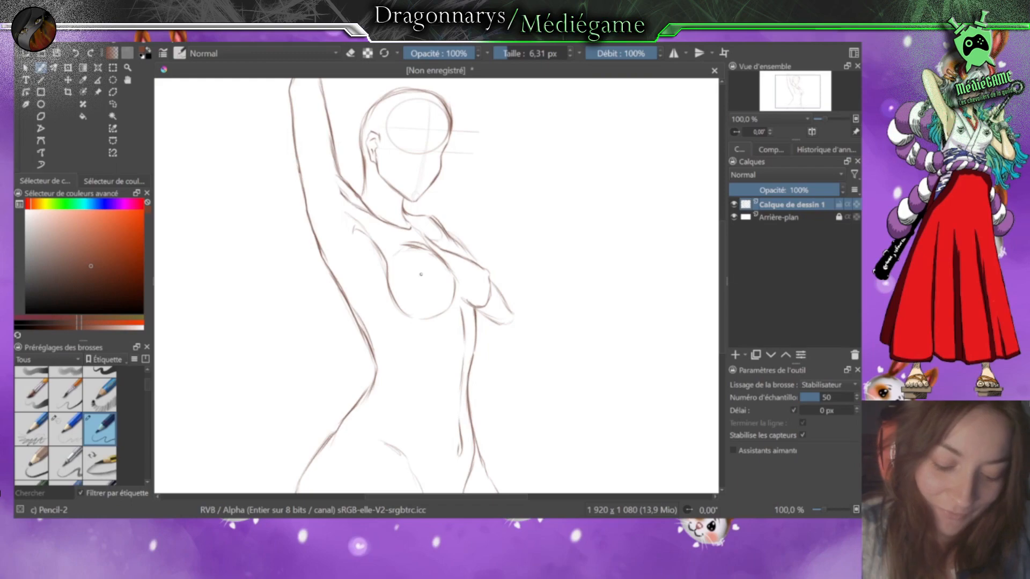
left_click_drag(419, 275, 489, 289)
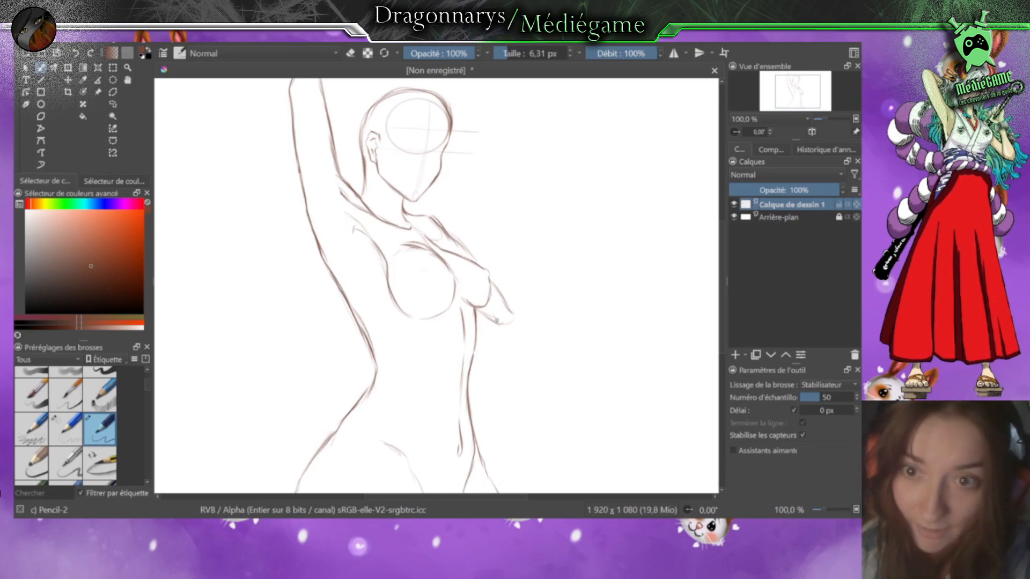
left_click_drag(496, 321, 523, 323)
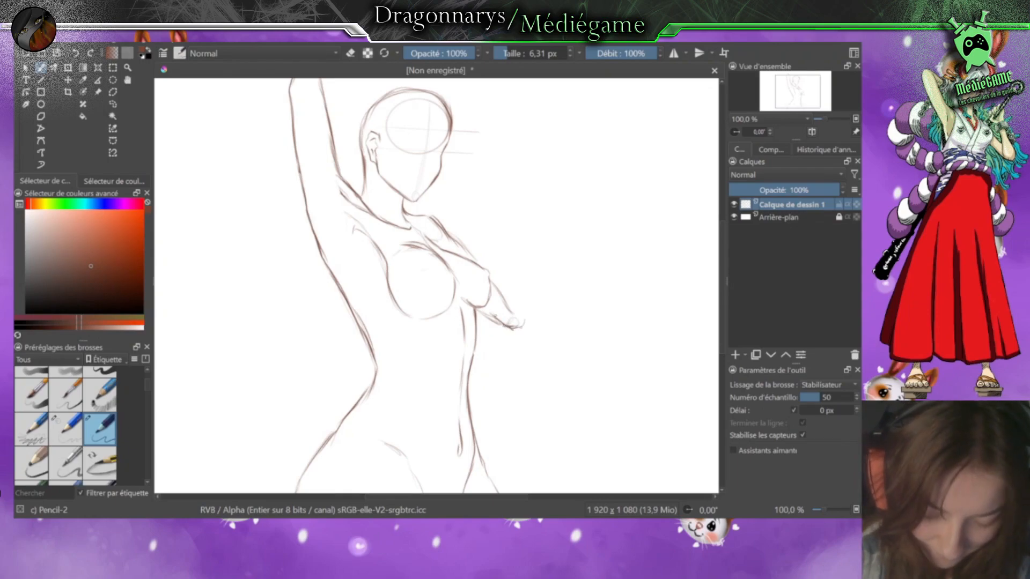
left_click_drag(498, 324, 494, 242)
left_click_drag(495, 280, 489, 214)
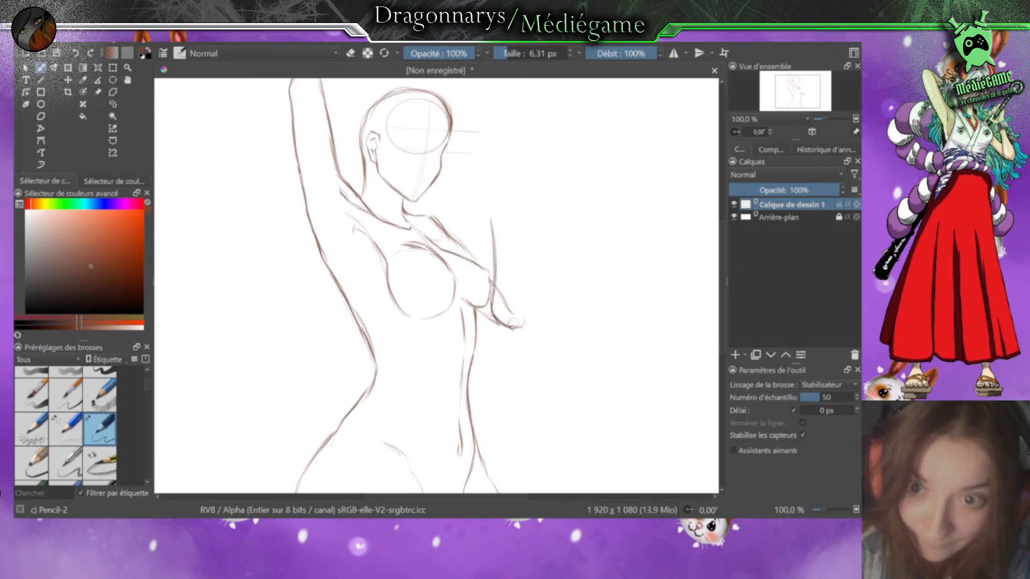
mouse_move(495, 281)
left_mouse_down()
mouse_move(490, 215)
mouse_move(499, 229)
left_mouse_up()
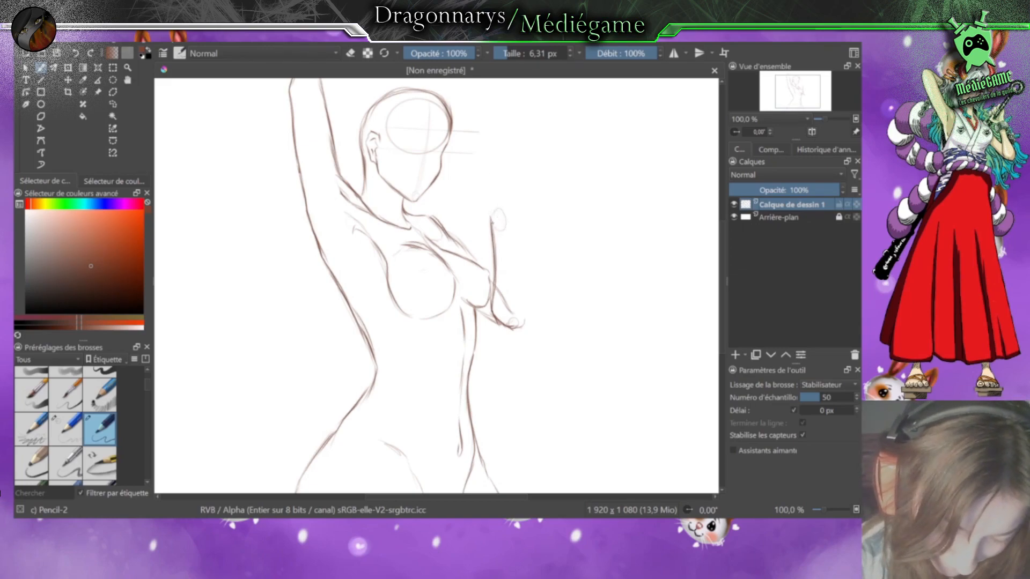
mouse_move(491, 217)
left_mouse_down()
mouse_move(510, 220)
mouse_move(523, 322)
left_mouse_up()
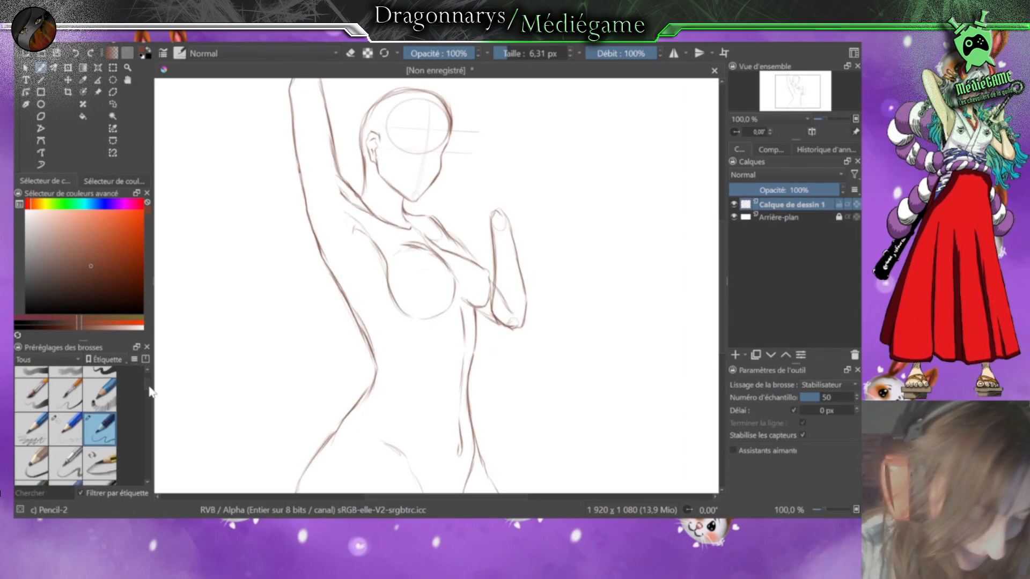
Step: Erase the overlapping construction lines inside the bent forearm and elbow using Eraser Circle at 40,70 px
scroll(150, 384, "up", 3)
left_click(40, 389)
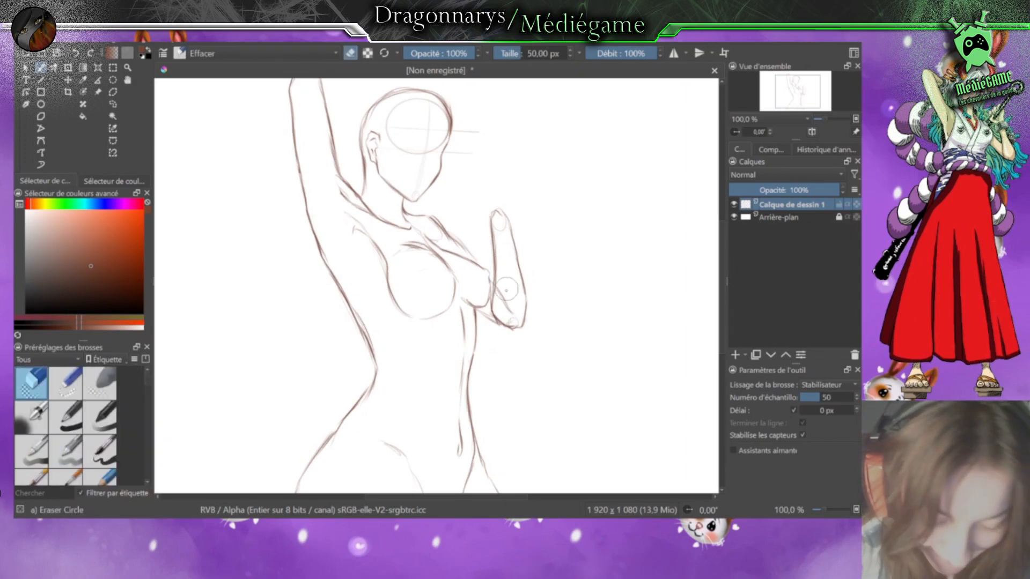
left_click(525, 53)
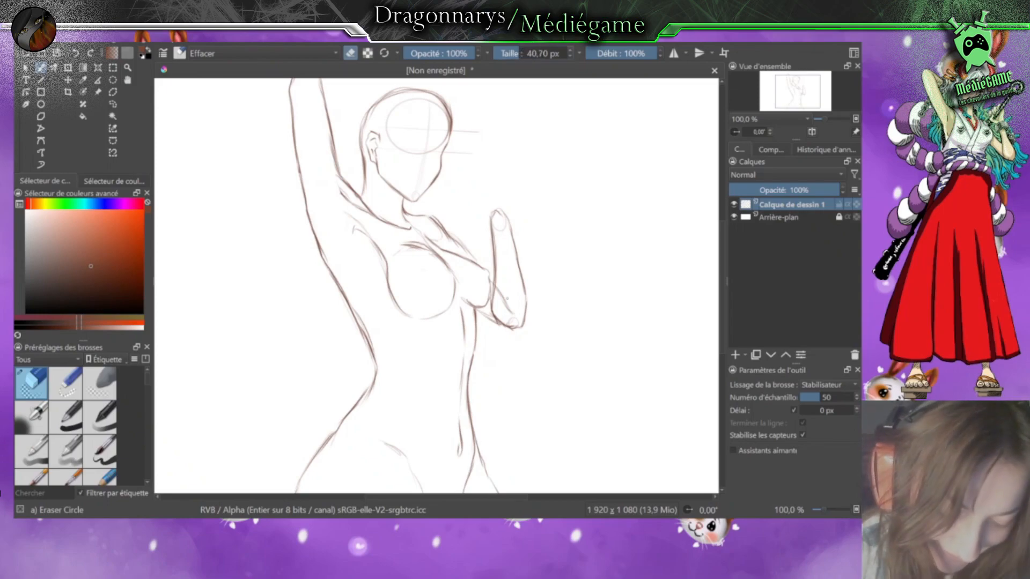
mouse_move(504, 308)
left_mouse_down()
mouse_move(503, 297)
mouse_move(510, 322)
mouse_move(506, 255)
left_mouse_up()
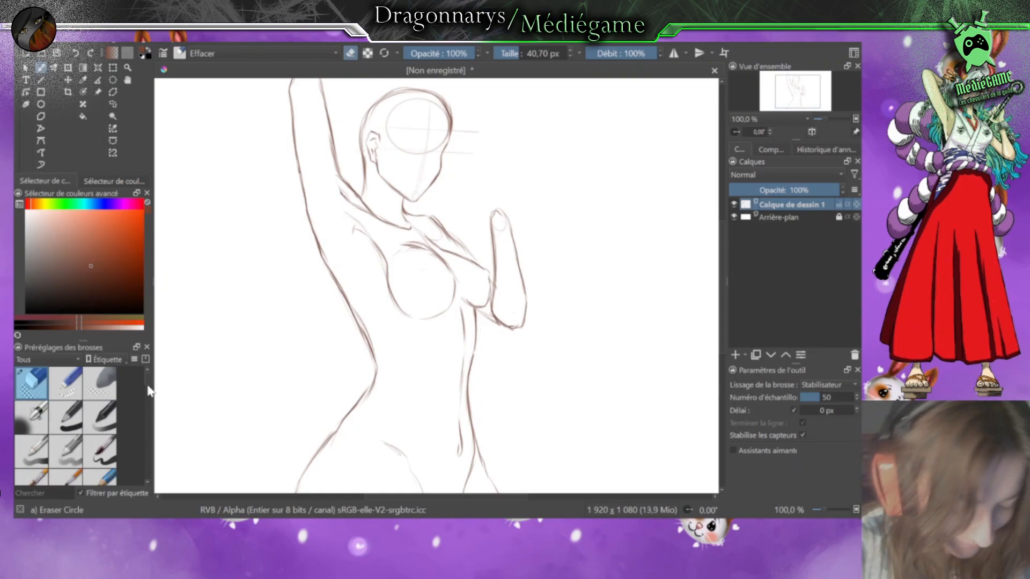
Step: Reinforce the underside of the bent elbow and the inner forearm edge with the Pencil-2 brush
scroll(150, 391, "down", 3)
left_click(109, 445)
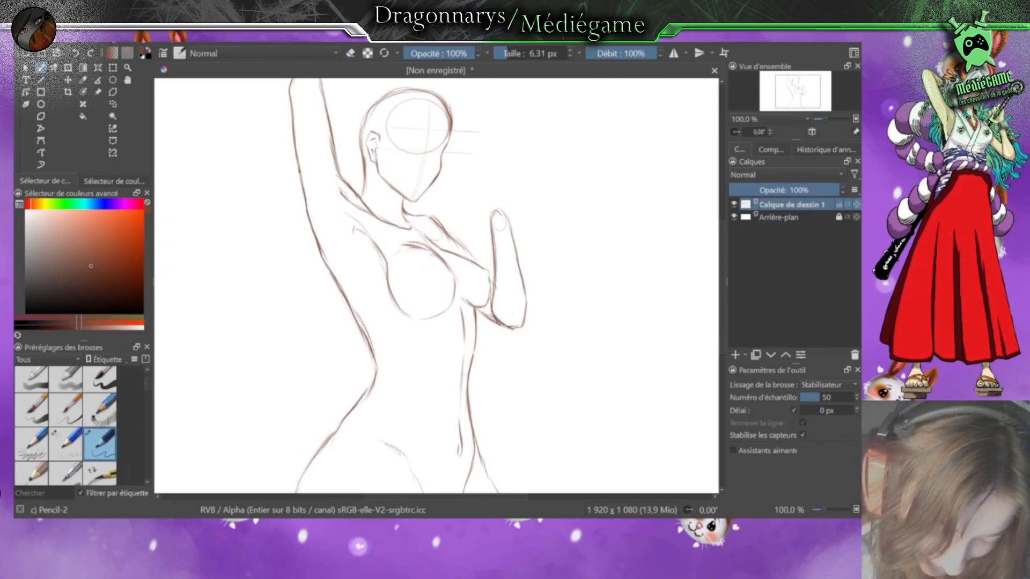
left_click_drag(486, 313, 508, 328)
left_click_drag(494, 287, 494, 302)
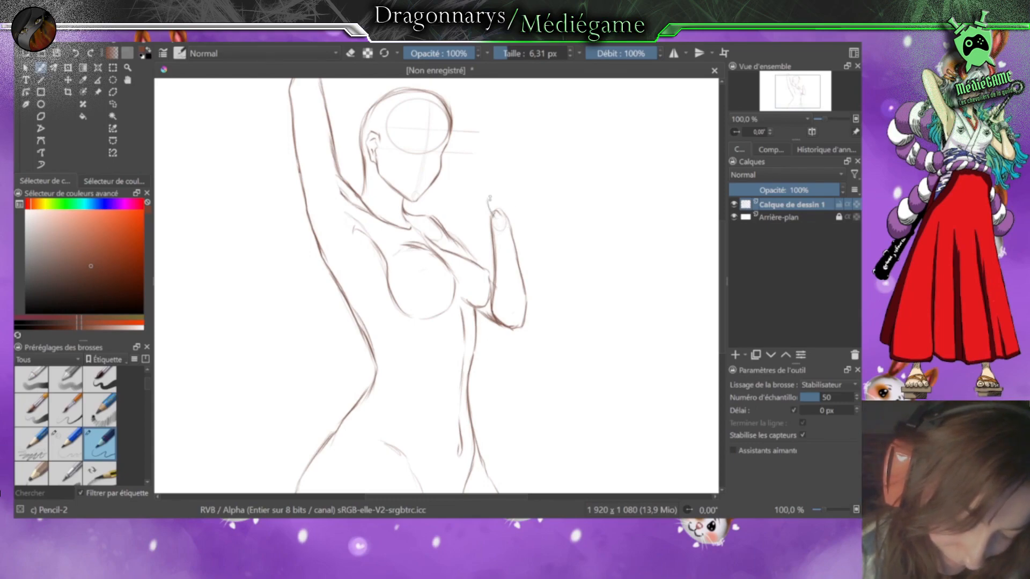
Step: Sketch a closed fist with curled fingers and thumb above the raised forearm's wrist
mouse_move(487, 189)
left_mouse_down()
mouse_move(490, 219)
mouse_move(483, 187)
mouse_move(511, 223)
mouse_move(508, 174)
mouse_move(495, 165)
mouse_move(476, 173)
mouse_move(472, 192)
mouse_move(489, 161)
mouse_move(488, 190)
mouse_move(501, 174)
left_mouse_up()
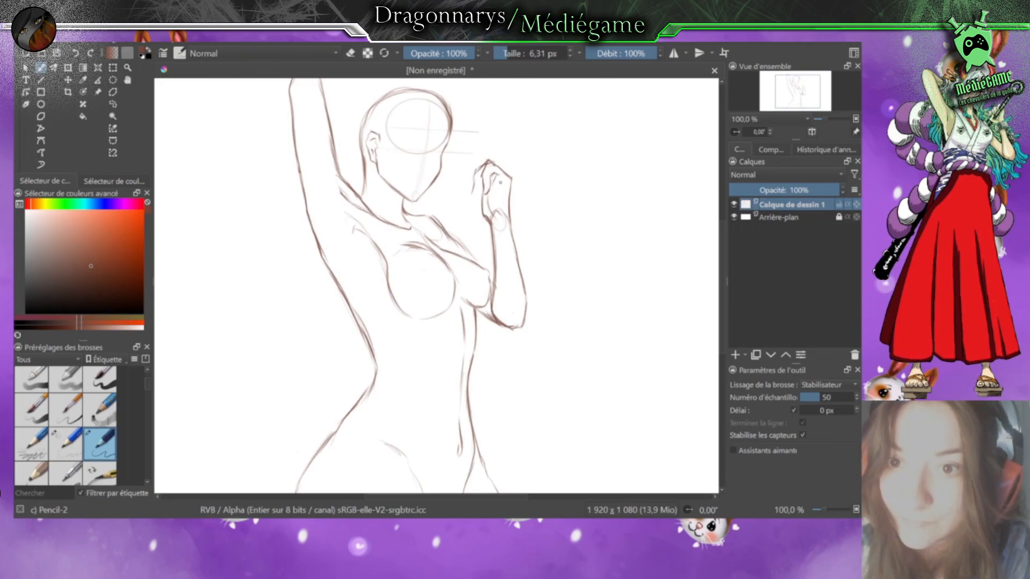
mouse_move(495, 179)
left_mouse_down()
mouse_move(503, 175)
mouse_move(479, 169)
mouse_move(487, 190)
mouse_move(472, 187)
mouse_move(471, 196)
left_mouse_up()
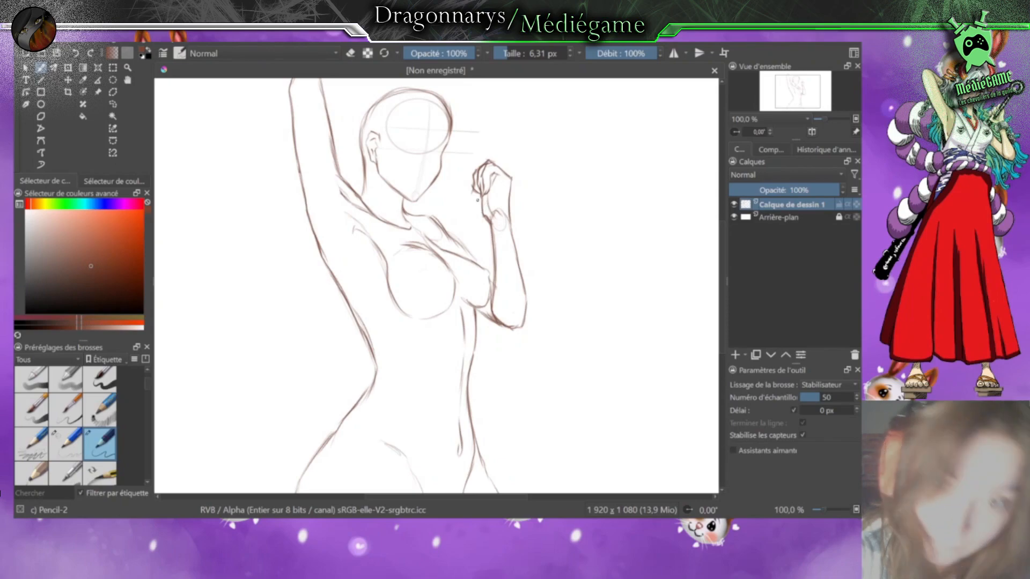
left_click_drag(478, 211, 486, 219)
mouse_move(472, 203)
left_mouse_down()
mouse_move(480, 211)
mouse_move(462, 180)
mouse_move(495, 210)
left_mouse_up()
left_click_drag(490, 194, 496, 219)
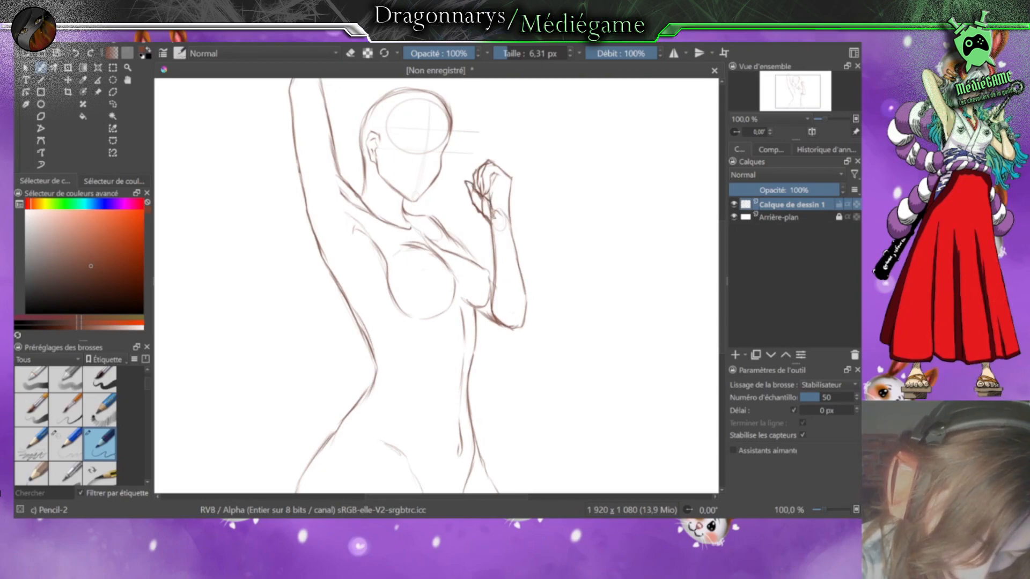
Step: Try a steep pair of parallel staff lines rising outward from the fist, and undo their extension toward the neck
left_click_drag(494, 172, 564, 127)
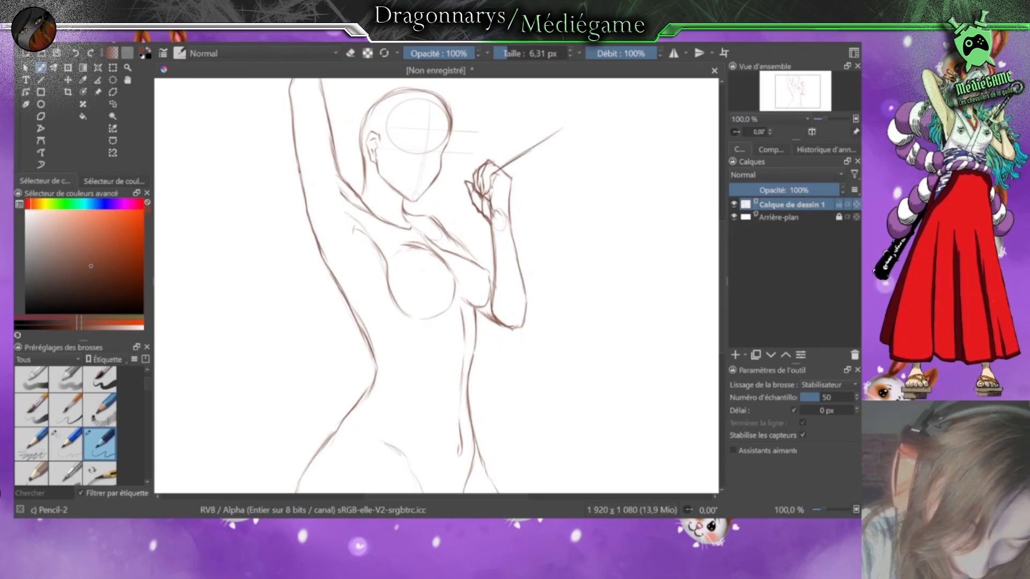
left_click_drag(493, 189, 563, 146)
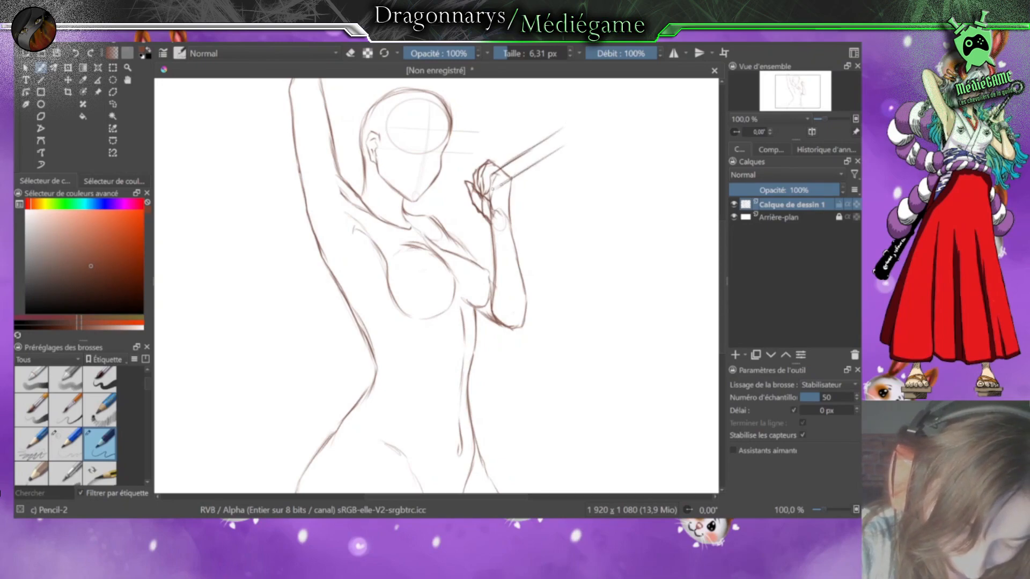
mouse_move(440, 207)
left_mouse_down()
mouse_move(466, 188)
mouse_move(419, 210)
mouse_move(456, 213)
left_mouse_up()
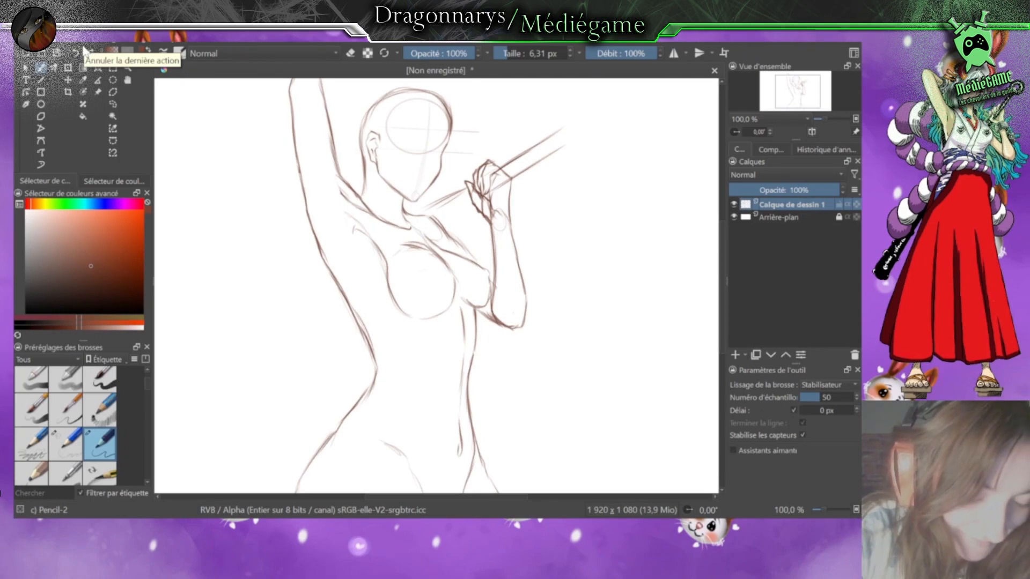
left_click(75, 52)
left_click(75, 53)
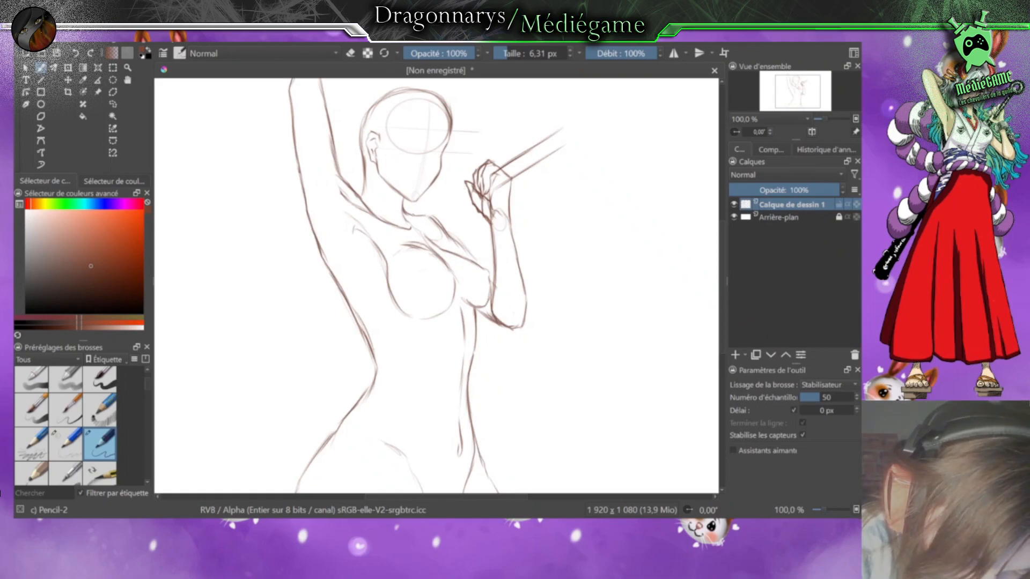
Step: Sketch a staff at a flatter angle, with two long edges running from below the chin through the fist and outward
left_click_drag(432, 212, 595, 153)
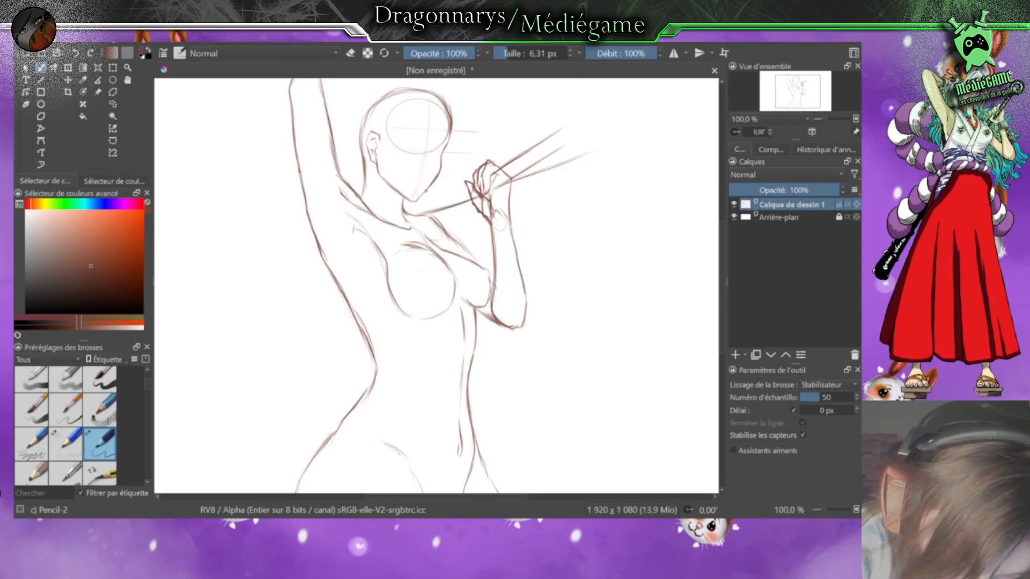
left_click_drag(433, 189, 585, 148)
left_click_drag(502, 170, 587, 150)
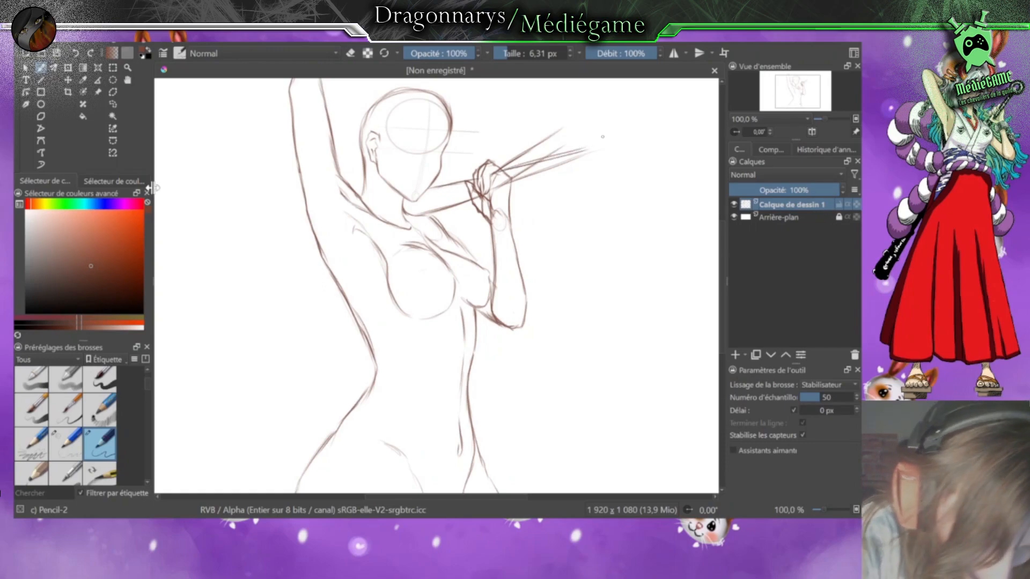
Step: Erase the steeper staff lines and the lower part of the fist using Eraser Circle at 14,19 px
scroll(149, 382, "up", 2)
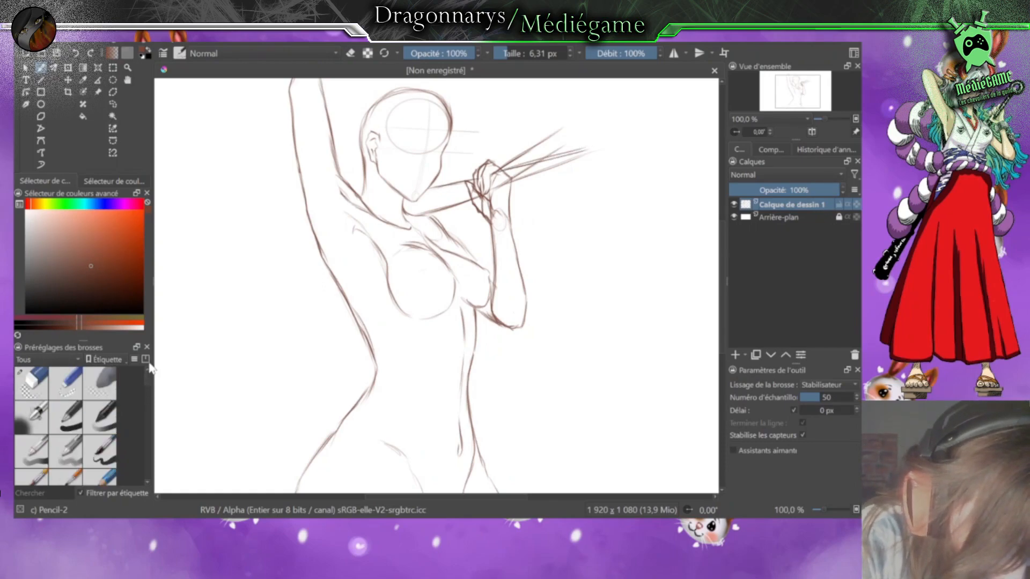
left_click(49, 375)
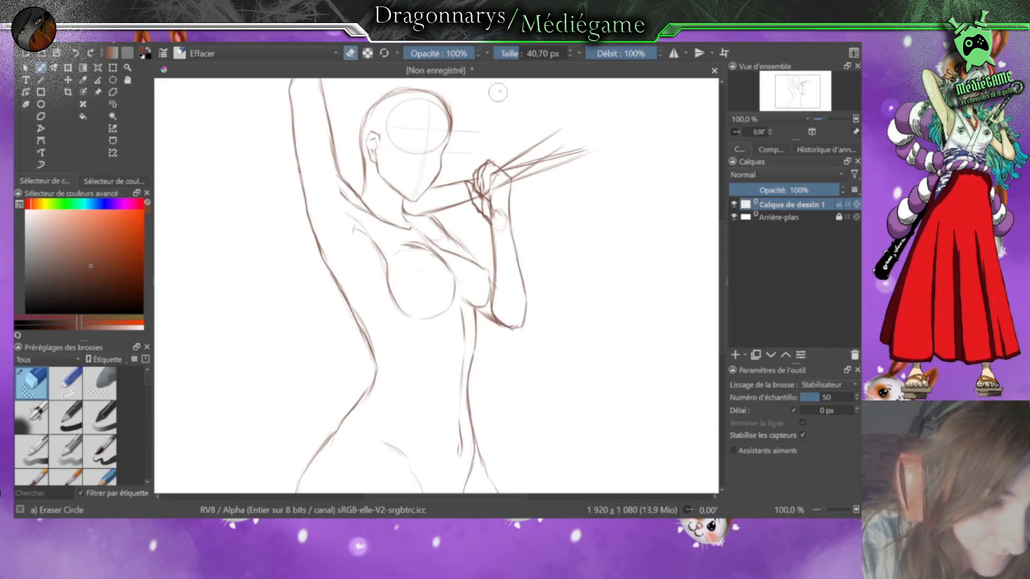
left_click(515, 54)
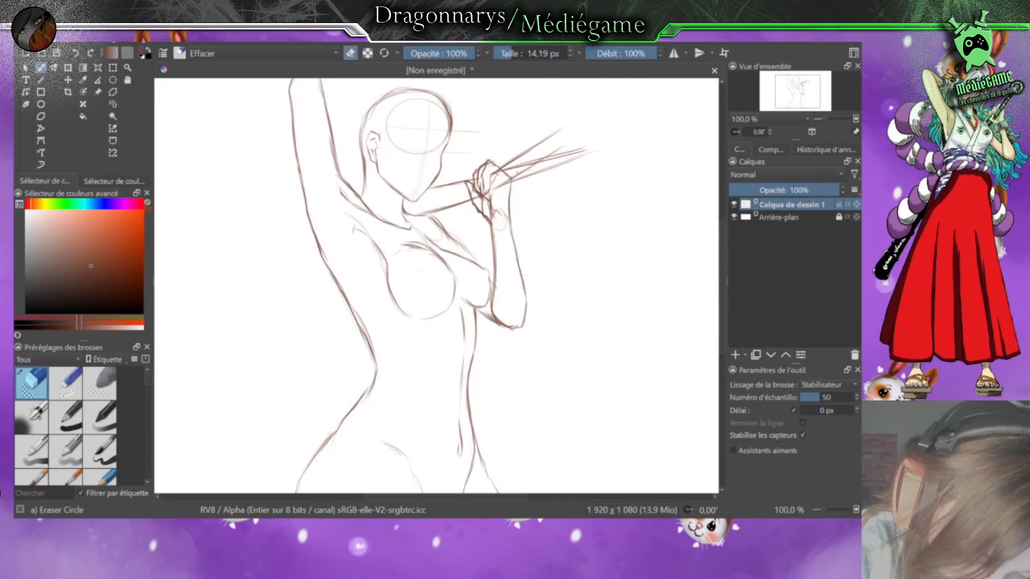
left_click_drag(527, 170, 494, 184)
mouse_move(544, 141)
left_mouse_down()
mouse_move(503, 165)
mouse_move(564, 128)
left_mouse_up()
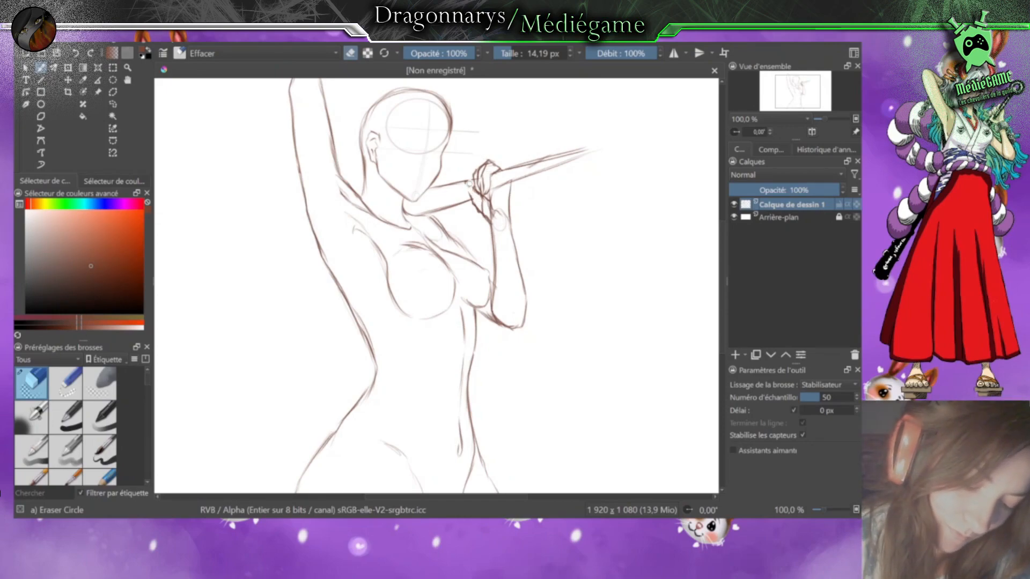
mouse_move(484, 206)
left_mouse_down()
mouse_move(491, 218)
mouse_move(474, 202)
left_mouse_up()
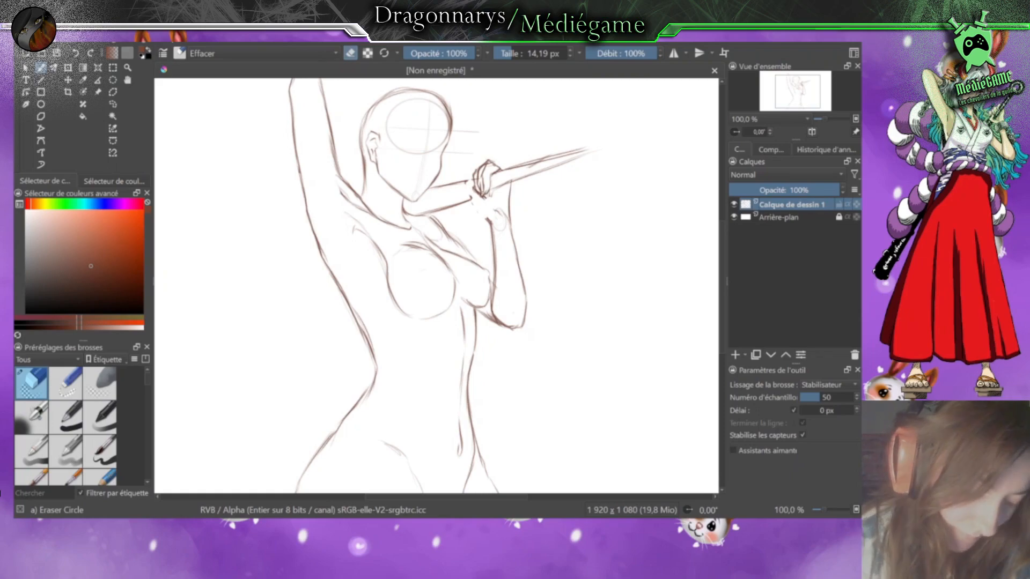
Step: Redraw the fist's lower palm, thumb and fingers gripping the staff with the Pencil-2 brush
scroll(150, 389, "down", 2)
scroll(145, 400, "down", 1)
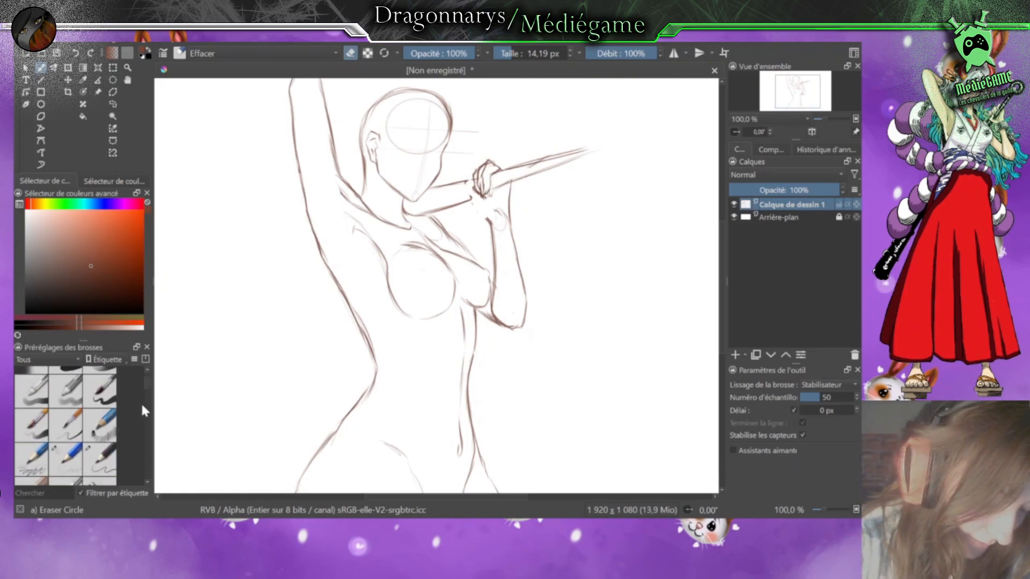
left_click(107, 459)
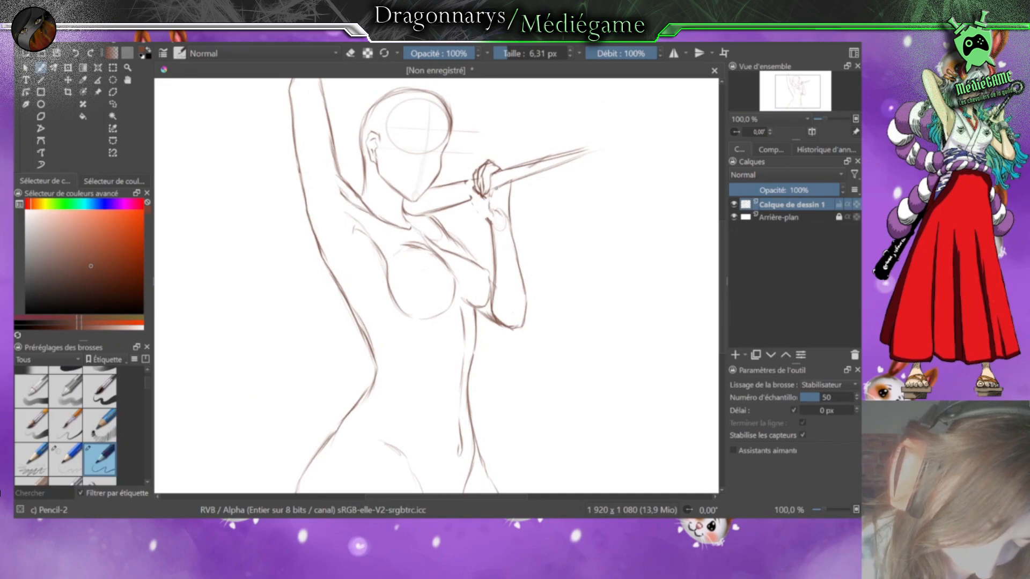
left_click_drag(490, 195, 492, 209)
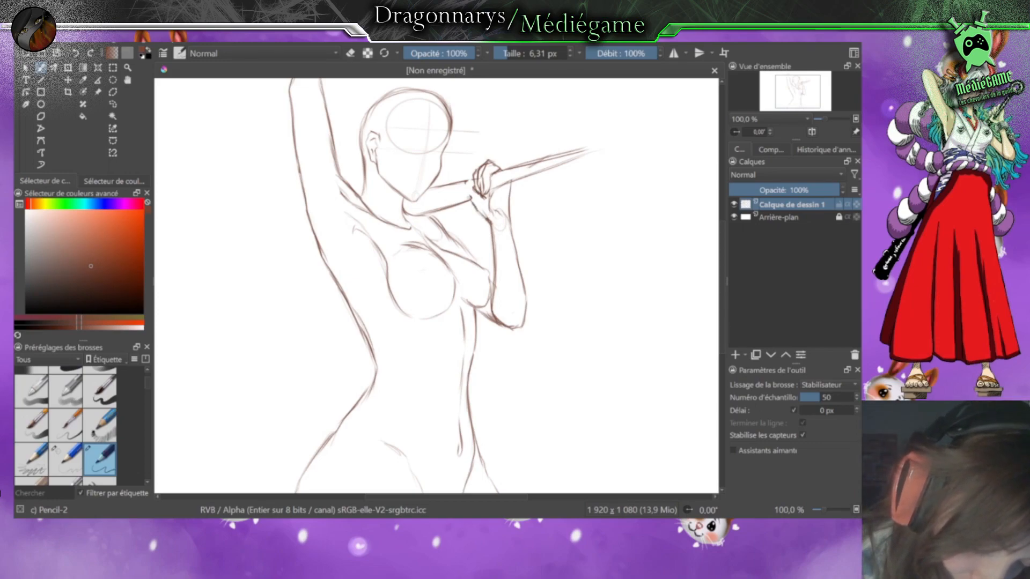
left_click_drag(467, 188, 472, 198)
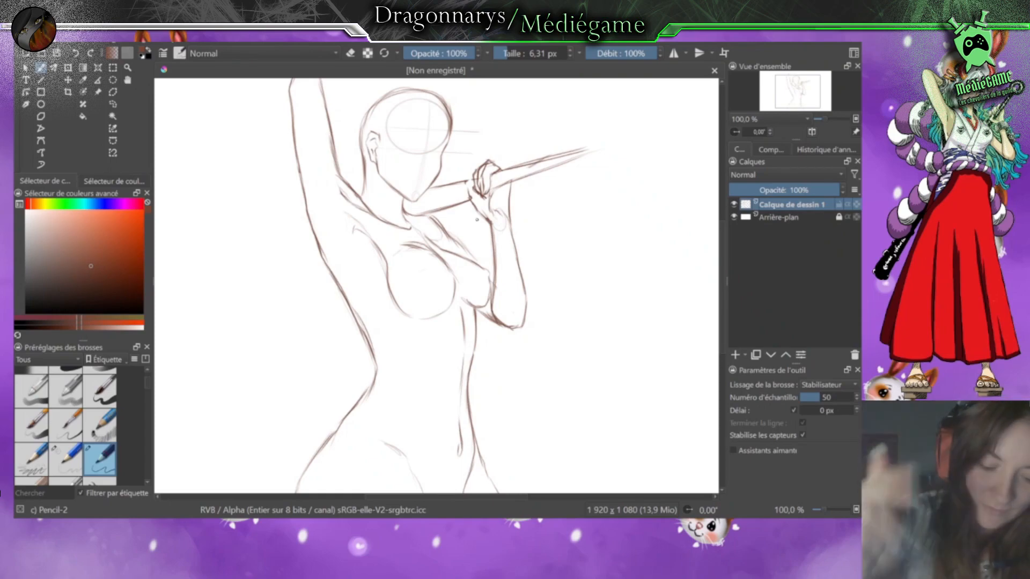
mouse_move(468, 171)
left_mouse_down()
mouse_move(476, 195)
mouse_move(474, 188)
left_mouse_up()
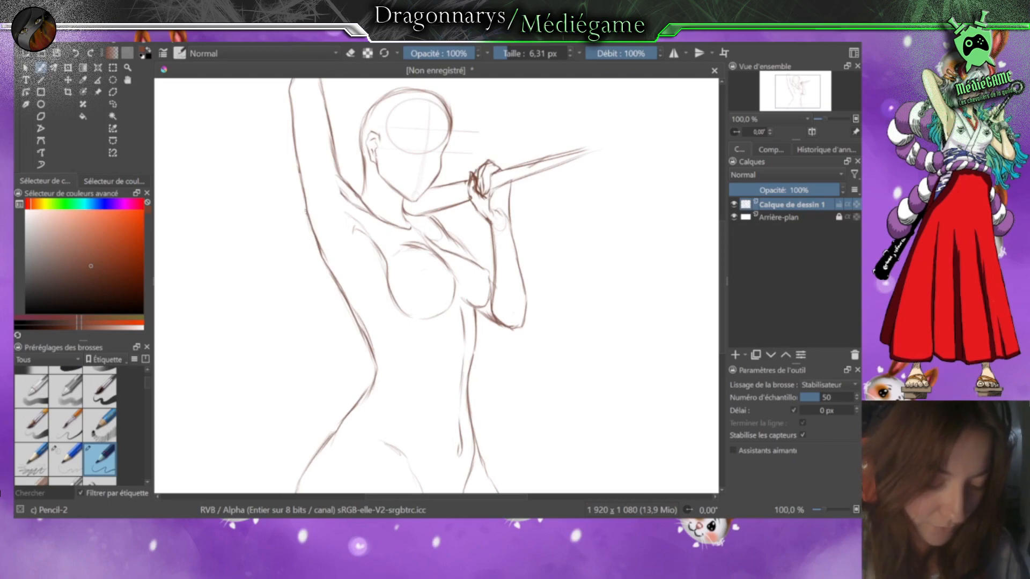
Step: Darken the back, waist, hip, belly and chest contours of the torso and add a small detail mark on the chest
mouse_move(326, 265)
left_mouse_down()
mouse_move(371, 361)
mouse_move(350, 310)
left_mouse_up()
left_click_drag(376, 366, 306, 470)
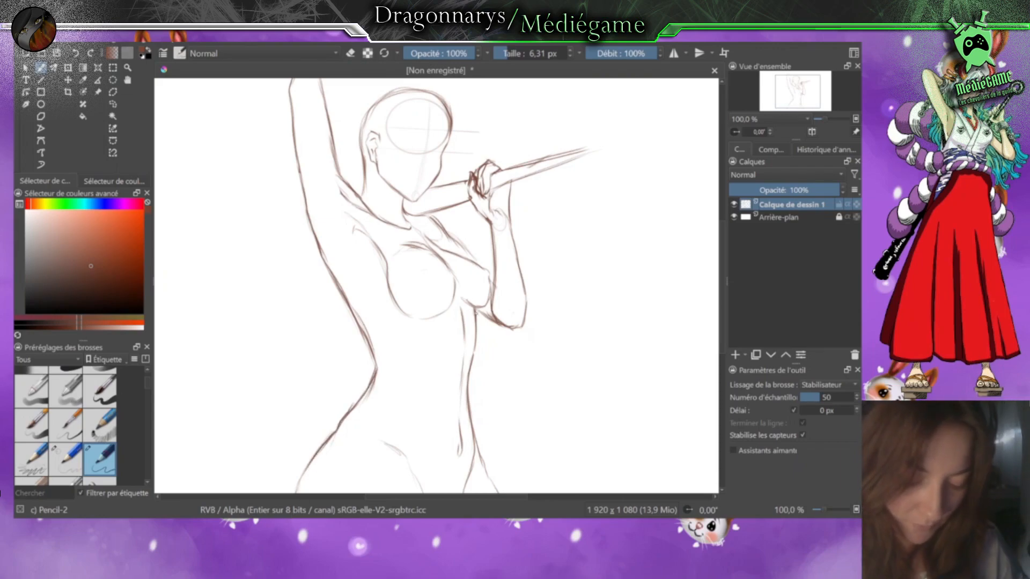
left_click_drag(476, 312, 468, 380)
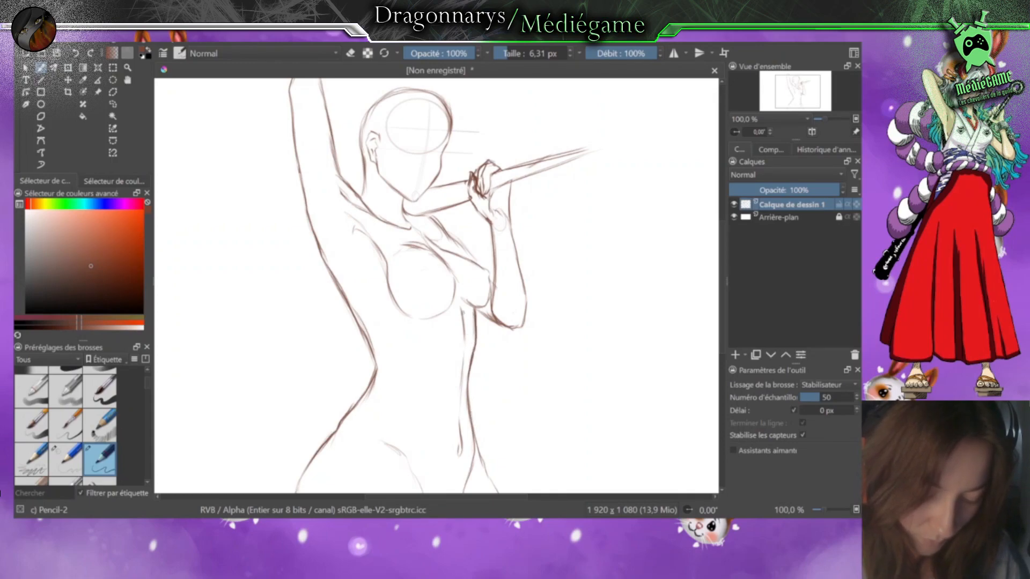
left_click_drag(466, 315, 464, 352)
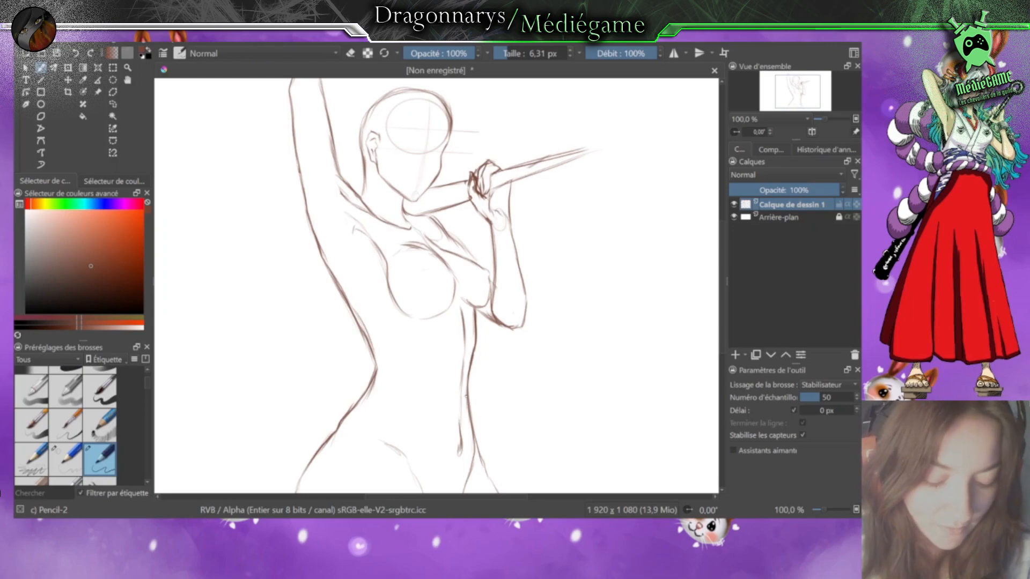
left_click_drag(448, 305, 441, 311)
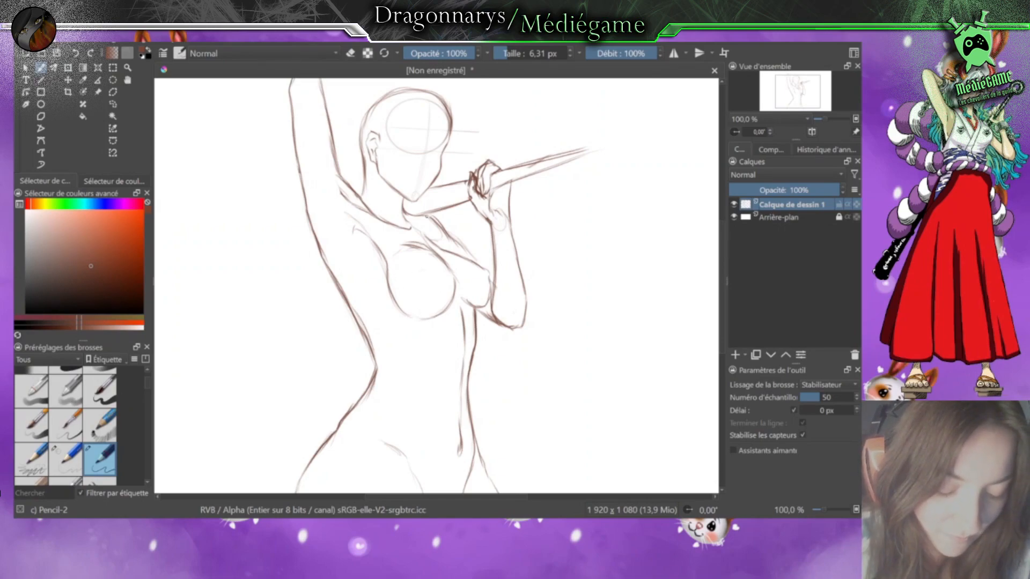
mouse_move(429, 272)
left_mouse_down()
mouse_move(459, 283)
mouse_move(488, 274)
left_mouse_up()
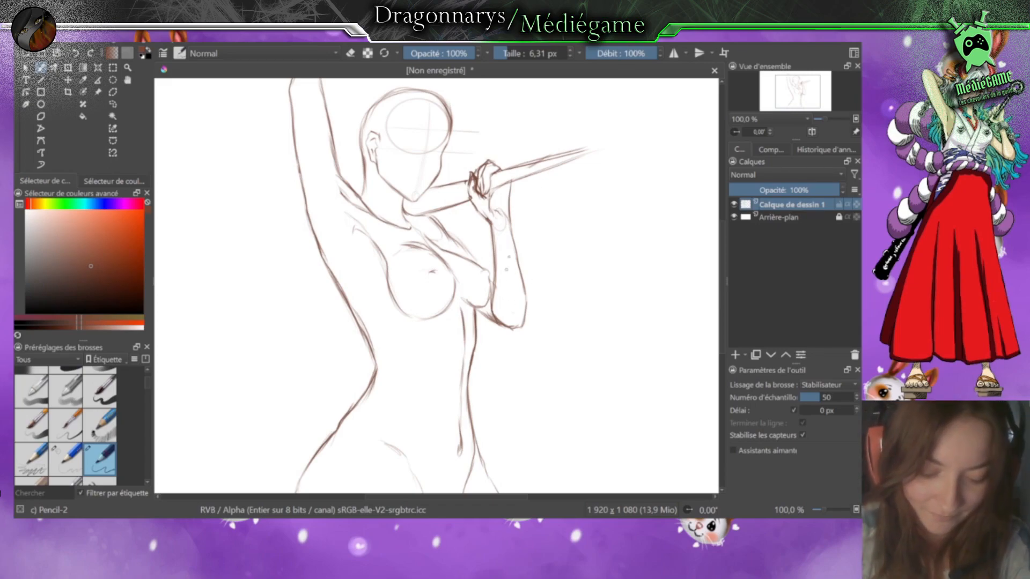
Step: Darken the outer and inner contours of the forearm below the fist that grips the staff
left_click_drag(527, 300, 511, 206)
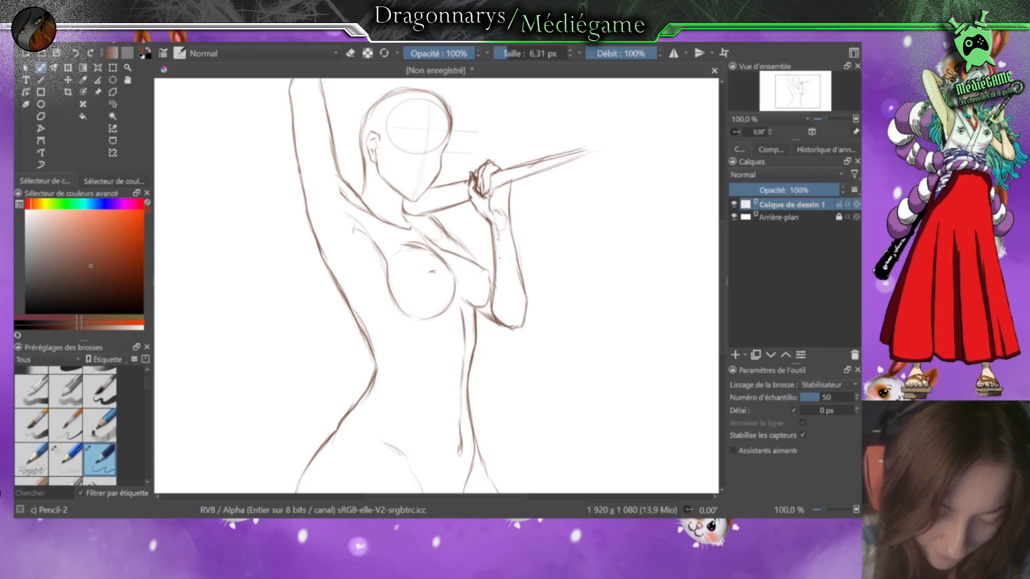
left_click_drag(498, 231, 500, 256)
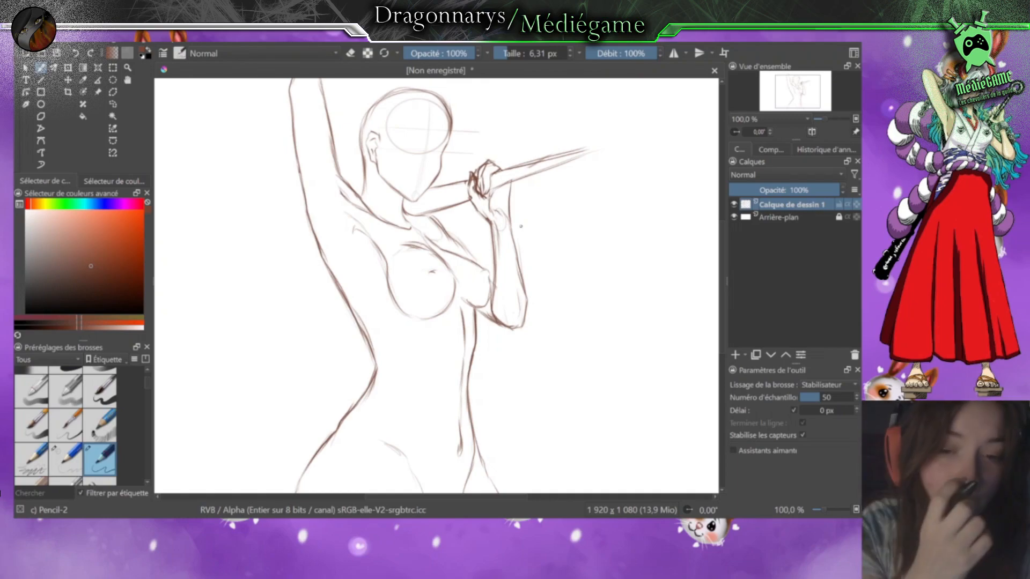
scroll(521, 226, "up", 2)
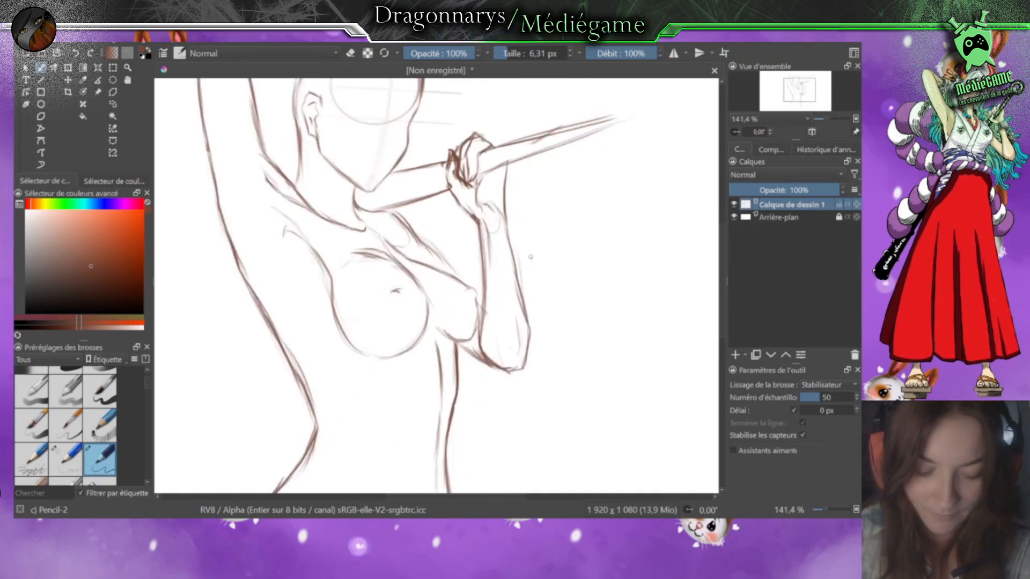
scroll(536, 260, "down", 2)
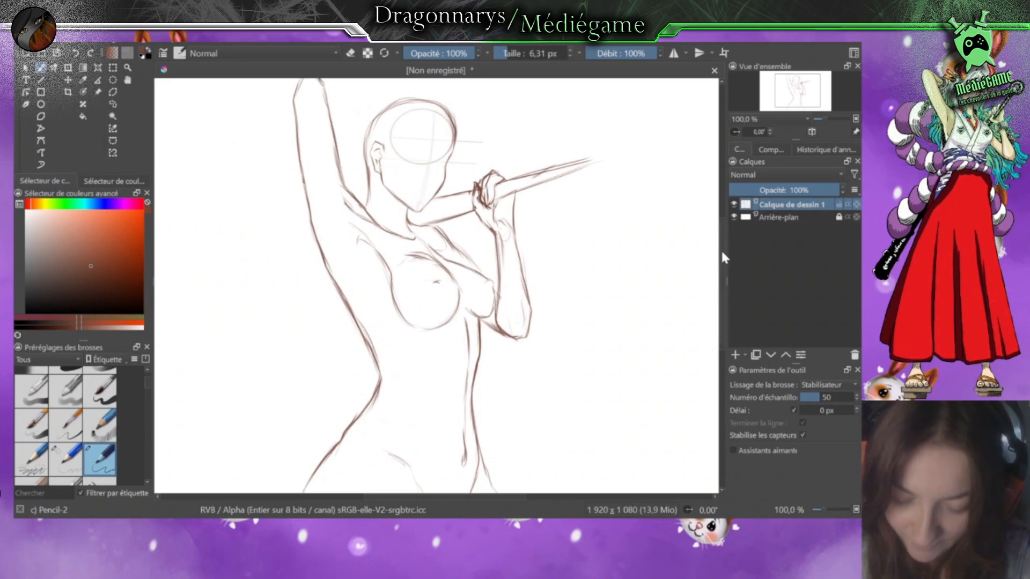
Step: Start the raised arm's bent forearm with two short lines running from the elbow towards the back of the head
scroll(720, 231, "up", 3)
scroll(721, 236, "down", 2)
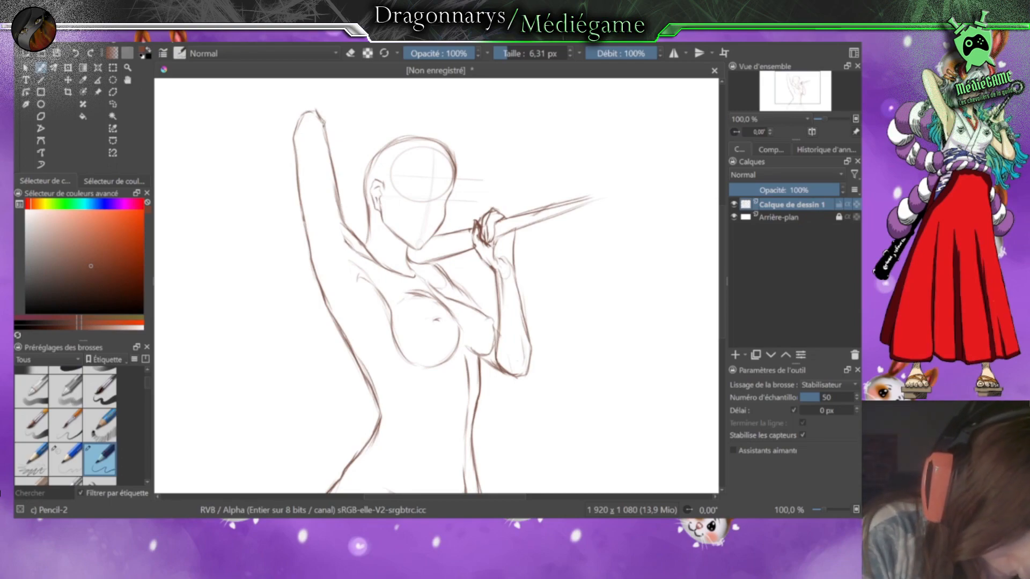
mouse_move(324, 122)
left_mouse_down()
mouse_move(321, 112)
mouse_move(350, 123)
left_mouse_up()
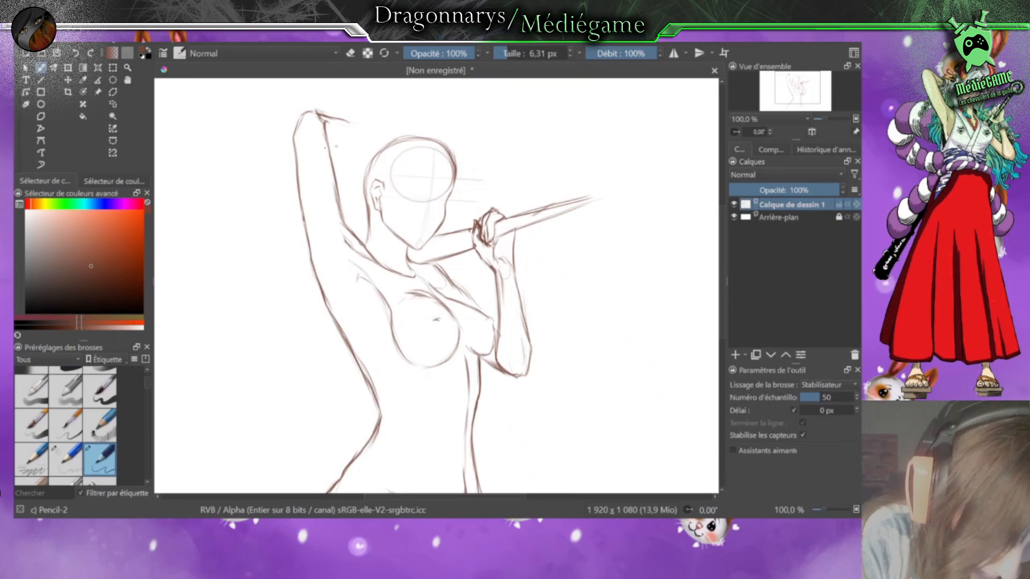
left_click_drag(345, 148, 362, 128)
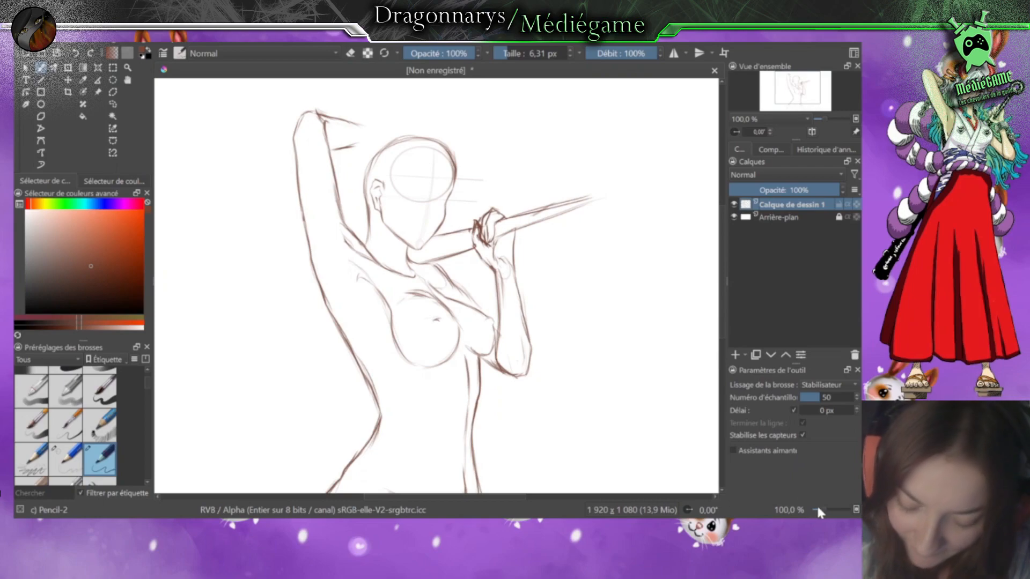
Step: Draw the far eye at the face's outer edge with the brush at 3,15 px, including upper lid, lashes, iris and lower lid
scroll(831, 505, "up", 1)
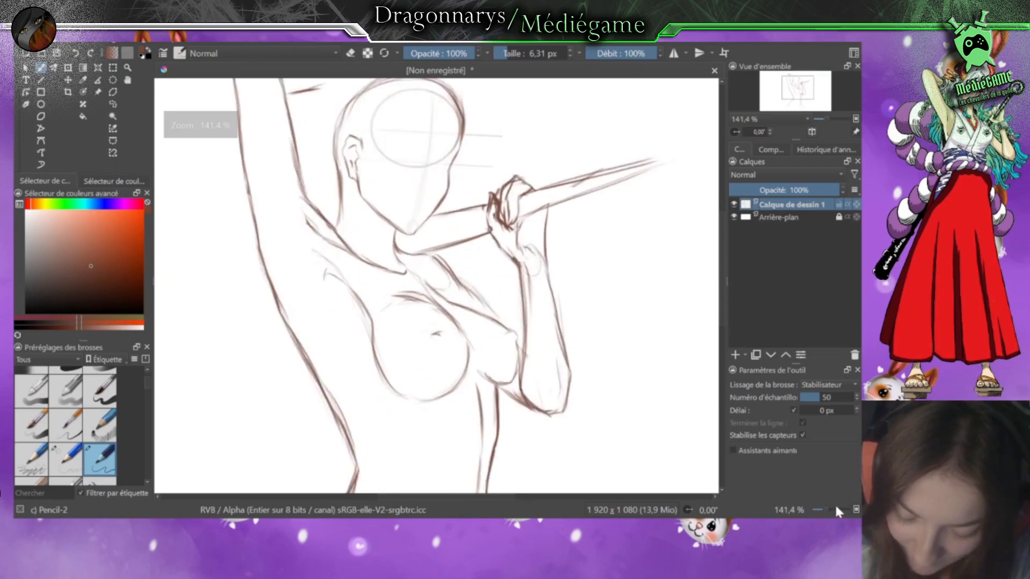
scroll(721, 266, "up", 1)
scroll(721, 266, "up", 3)
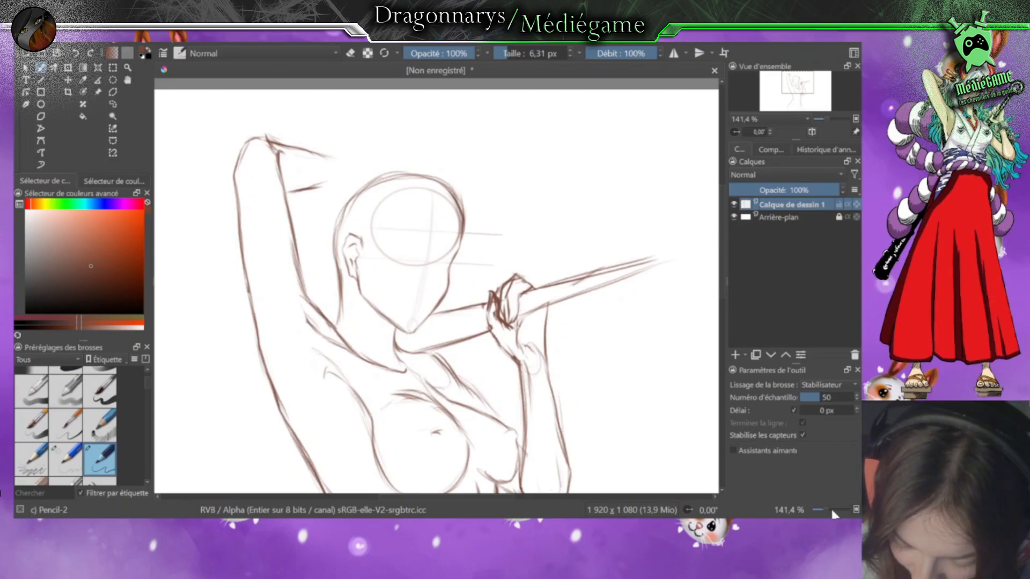
scroll(831, 506, "up", 1)
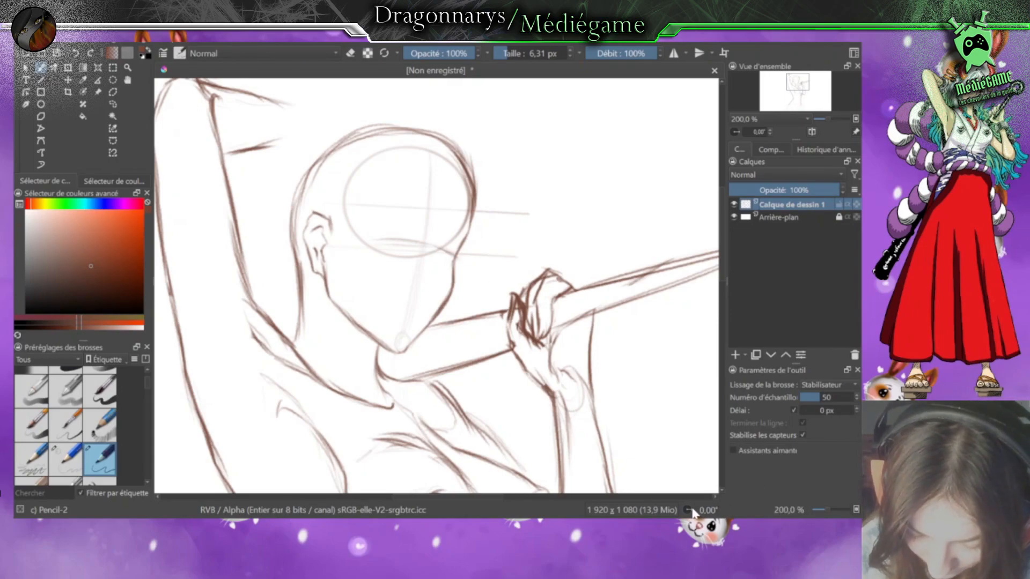
left_click_drag(692, 511, 691, 510)
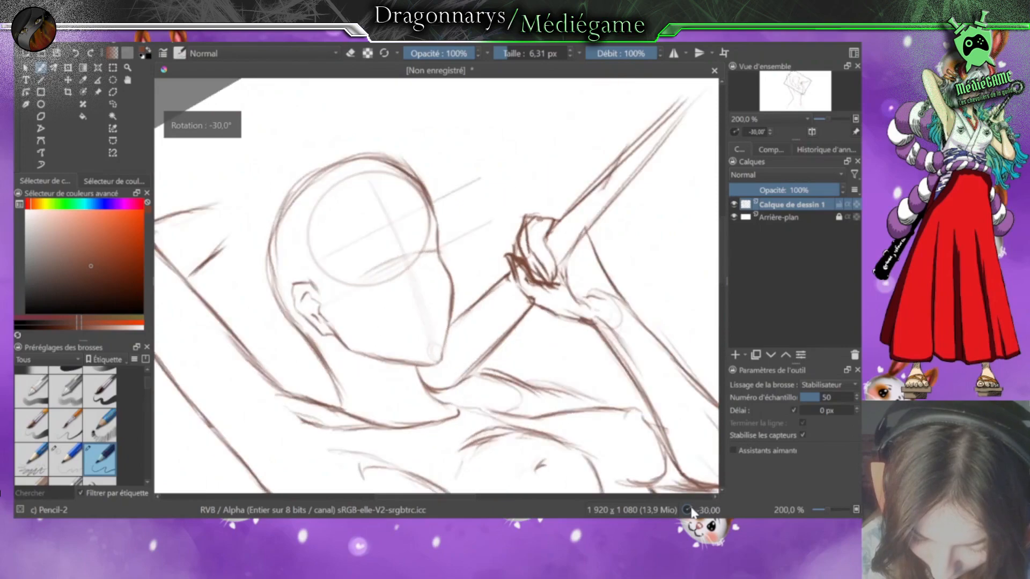
left_click(836, 510)
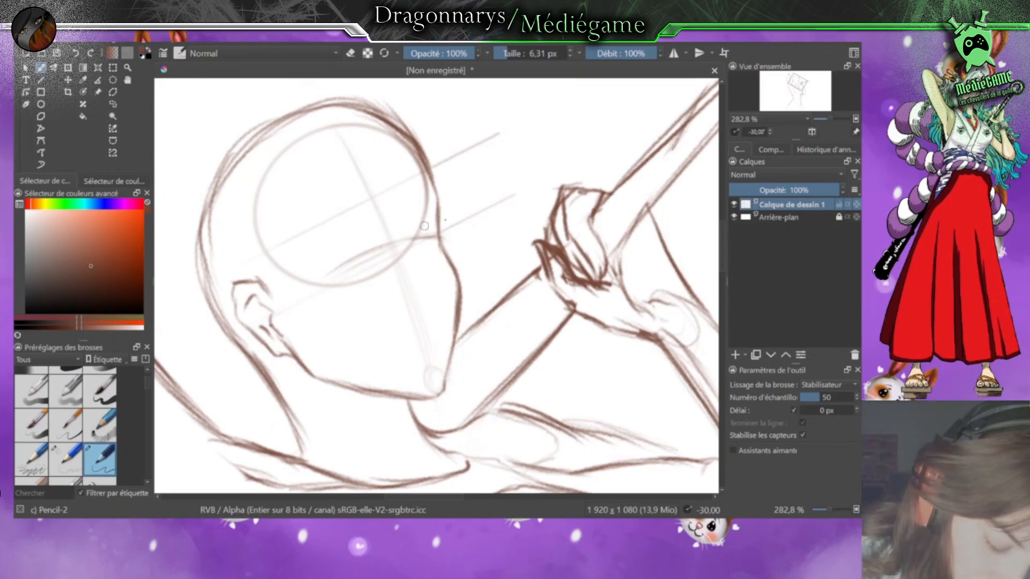
left_click_drag(505, 56, 503, 57)
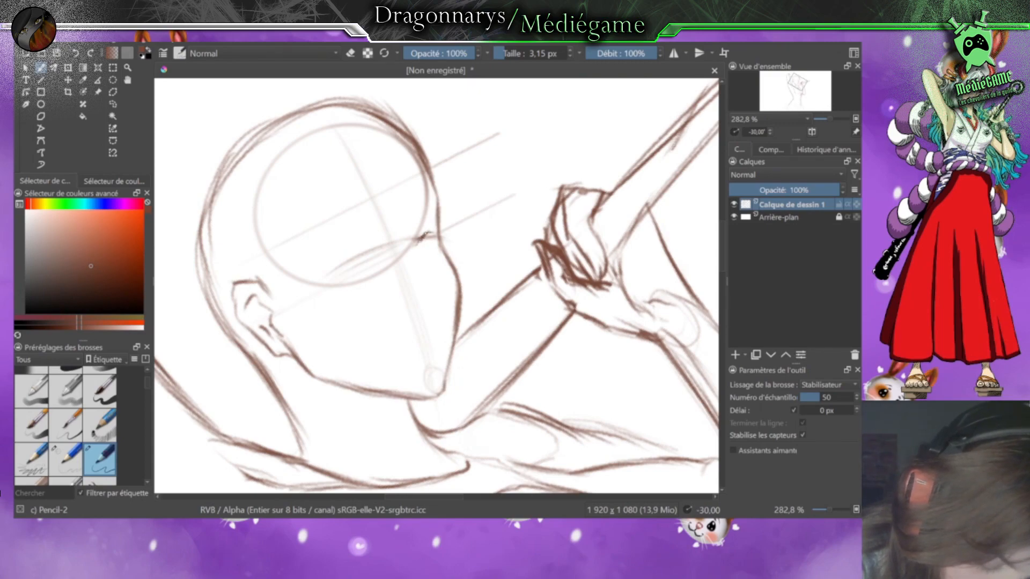
mouse_move(421, 240)
left_mouse_down()
mouse_move(442, 239)
mouse_move(423, 237)
mouse_move(420, 250)
left_mouse_up()
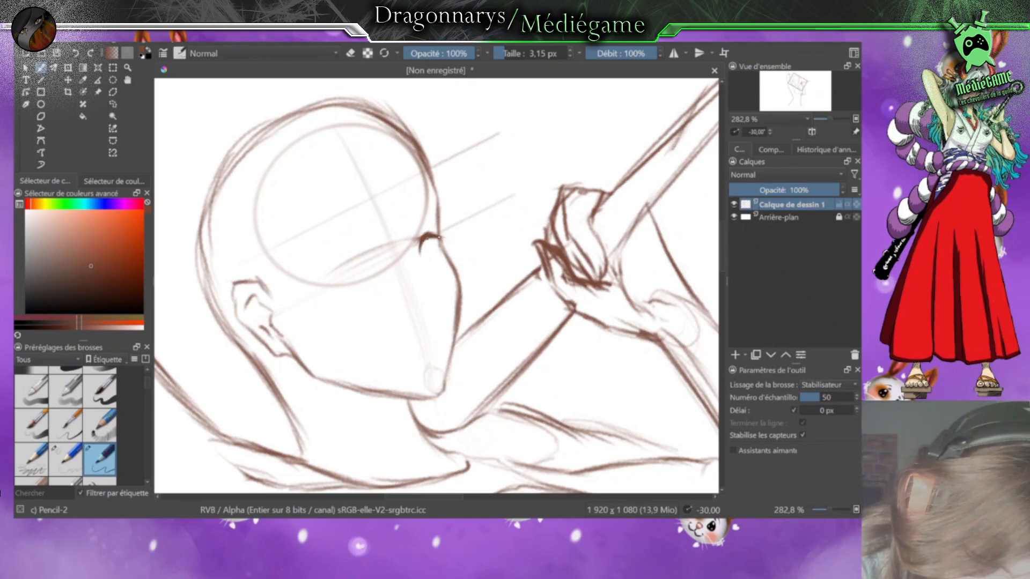
left_click_drag(434, 238, 459, 232)
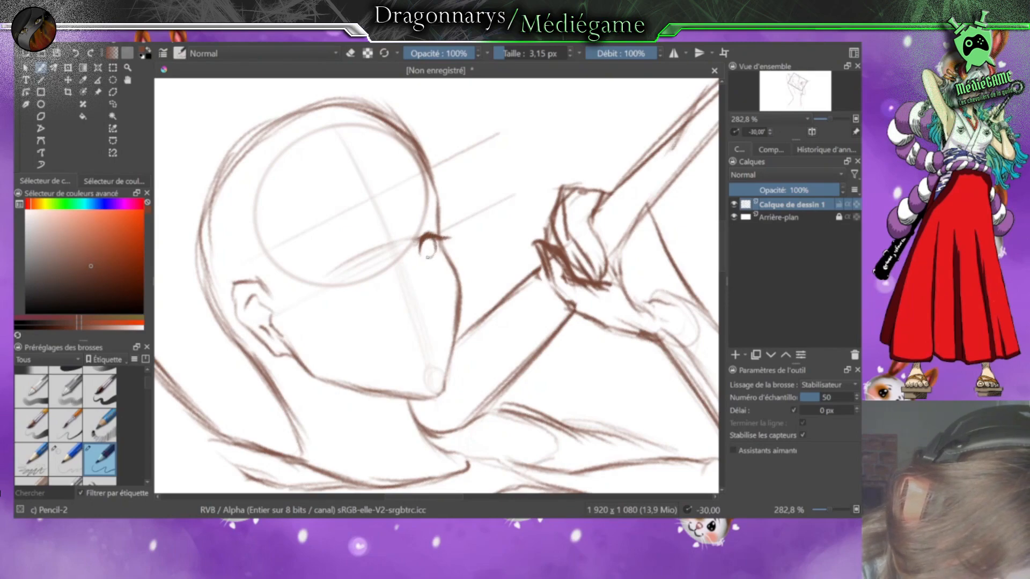
left_click_drag(428, 257, 433, 261)
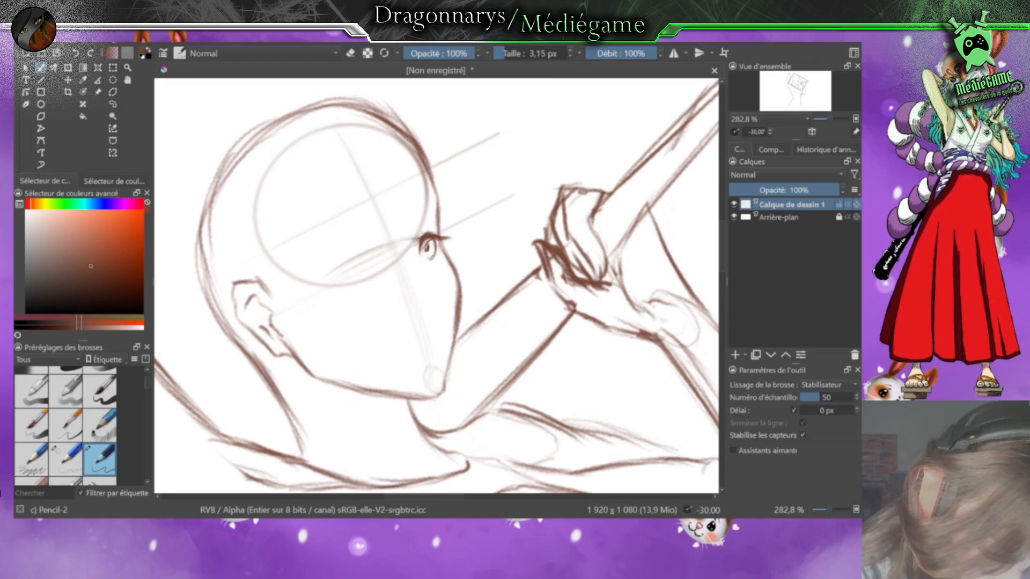
mouse_move(427, 241)
left_mouse_down()
mouse_move(422, 251)
mouse_move(456, 236)
left_mouse_up()
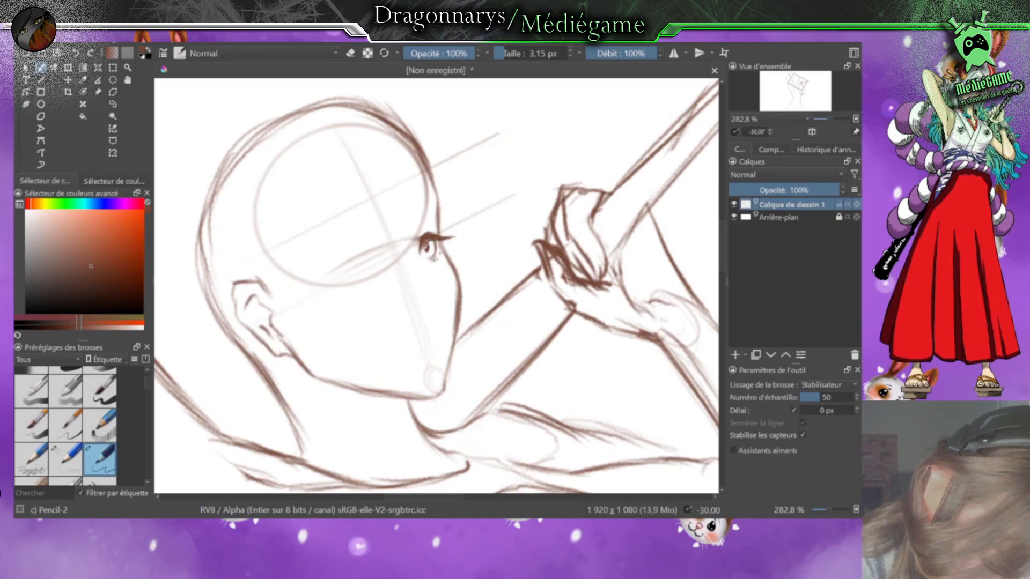
mouse_move(443, 251)
left_mouse_down()
mouse_move(433, 261)
mouse_move(441, 255)
left_mouse_up()
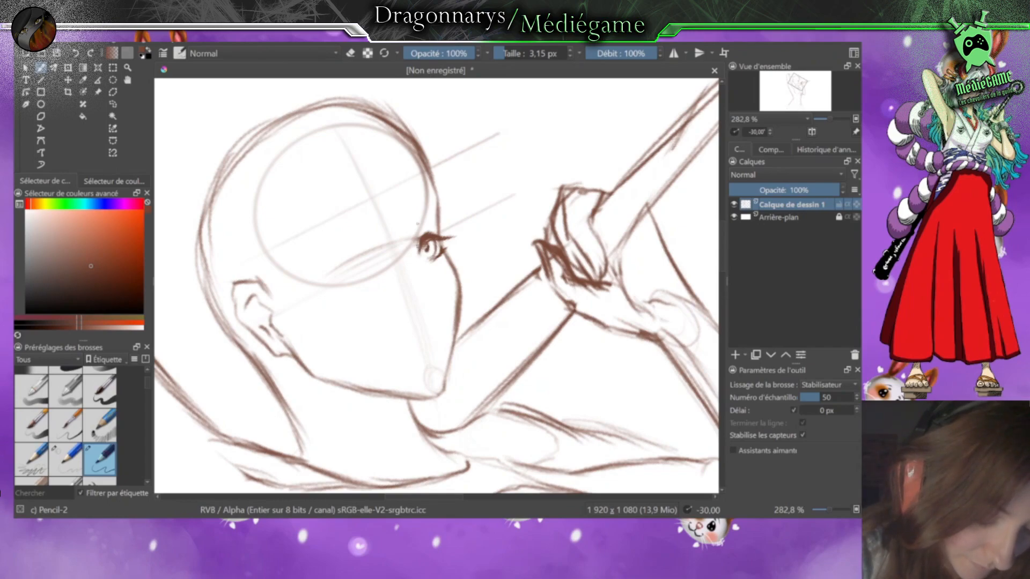
Step: Add an eyelid crease and a slanted eyebrow above the far eye
mouse_move(419, 249)
left_mouse_down()
mouse_move(418, 233)
mouse_move(437, 227)
left_mouse_up()
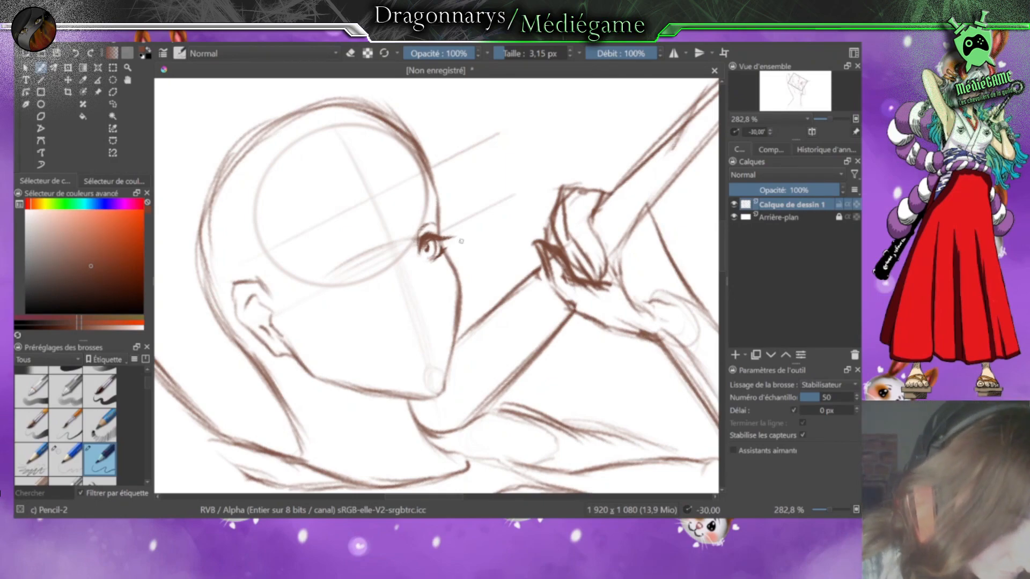
left_click_drag(417, 236, 427, 223)
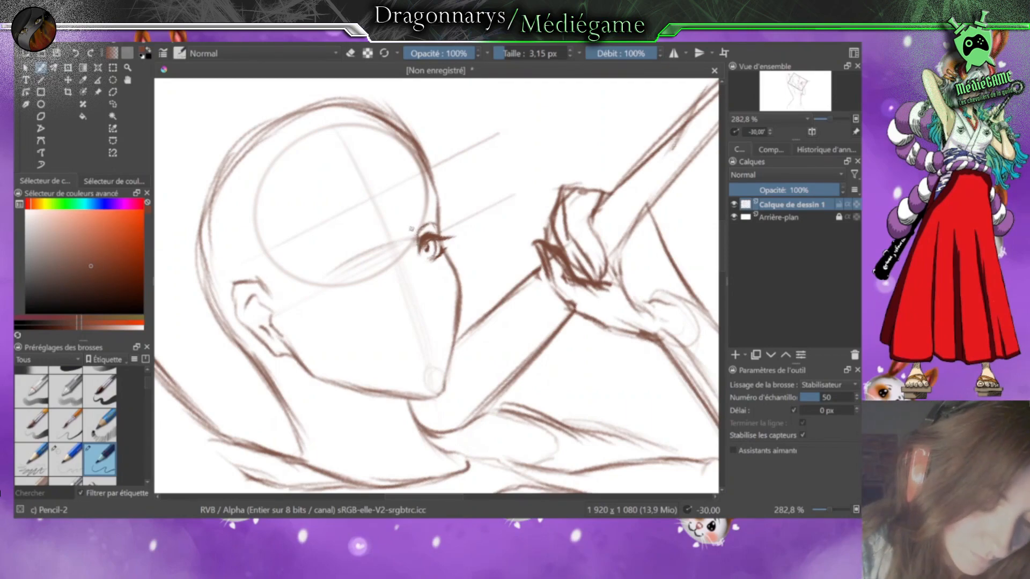
left_click_drag(413, 230, 437, 197)
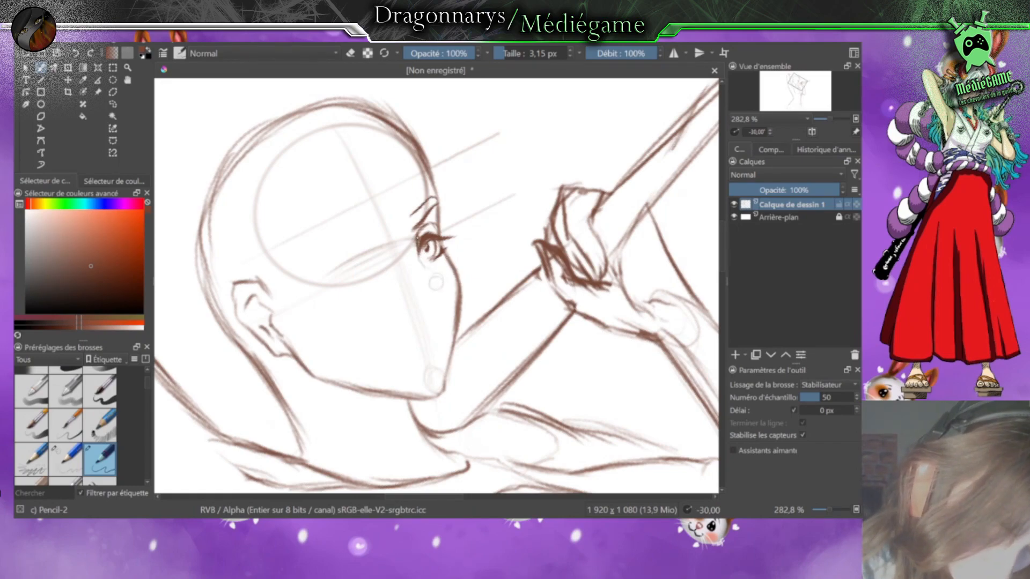
mouse_move(419, 260)
left_mouse_down()
mouse_move(452, 279)
mouse_move(440, 301)
mouse_move(425, 285)
mouse_move(417, 297)
mouse_move(438, 295)
left_mouse_up()
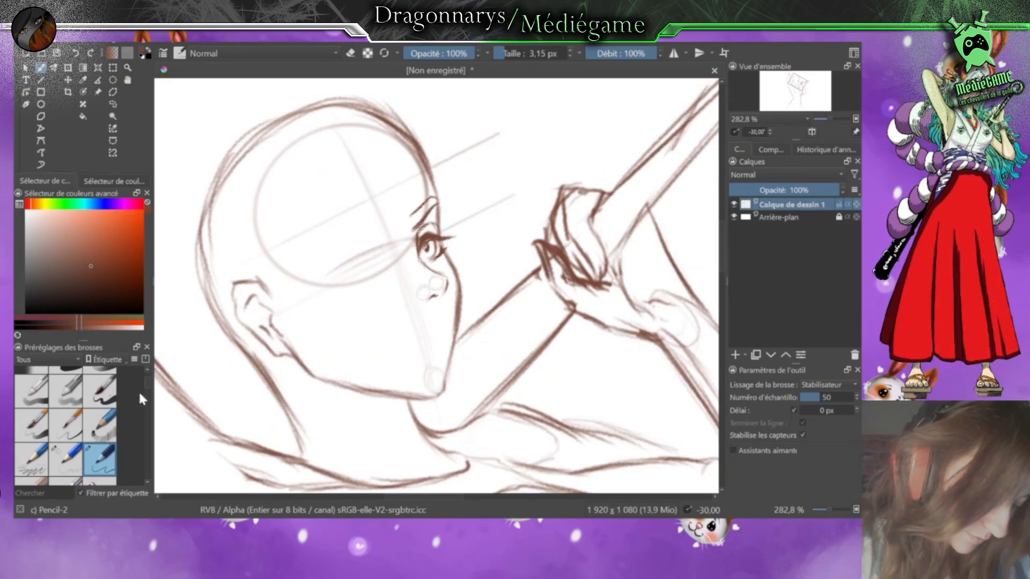
scroll(152, 391, "up", 5)
left_click(38, 382)
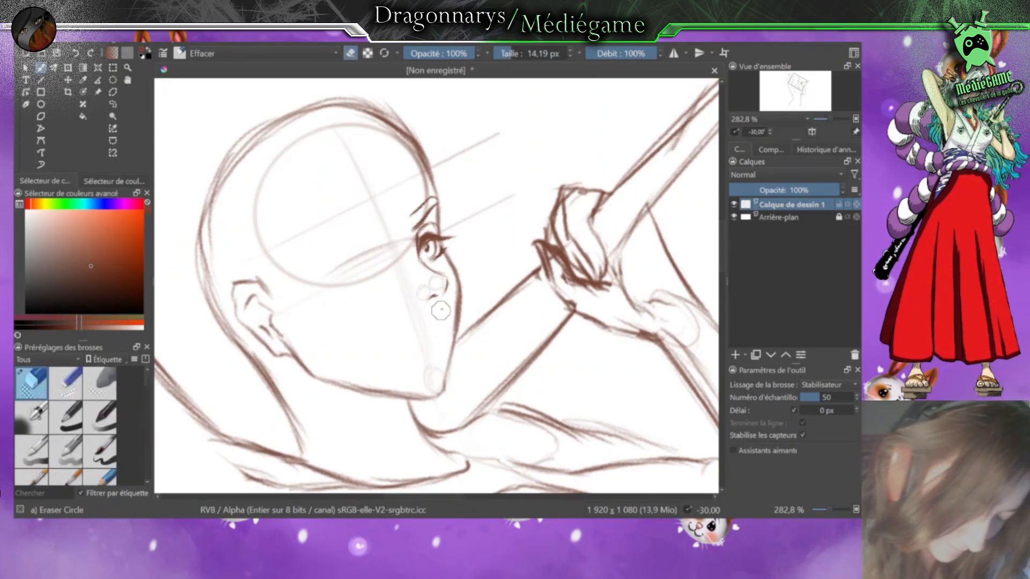
mouse_move(443, 296)
left_mouse_down()
mouse_move(421, 273)
mouse_move(440, 292)
mouse_move(431, 310)
mouse_move(423, 287)
mouse_move(417, 314)
left_mouse_up()
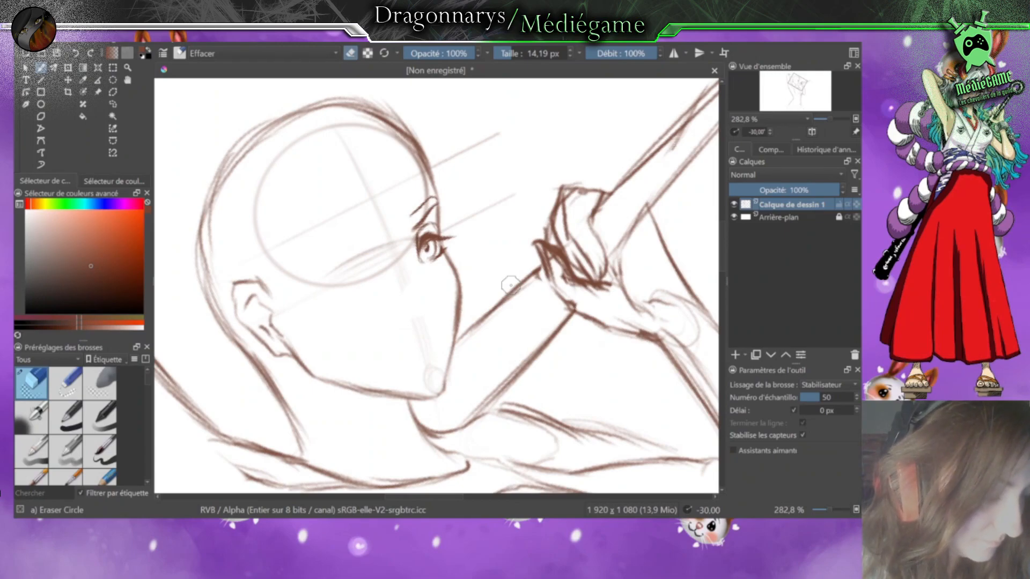
Step: Sketch the nose lower on the face with the Pencil-2 brush at 3,15 px, shaping the bridge, nostrils and tip
scroll(142, 396, "down", 3)
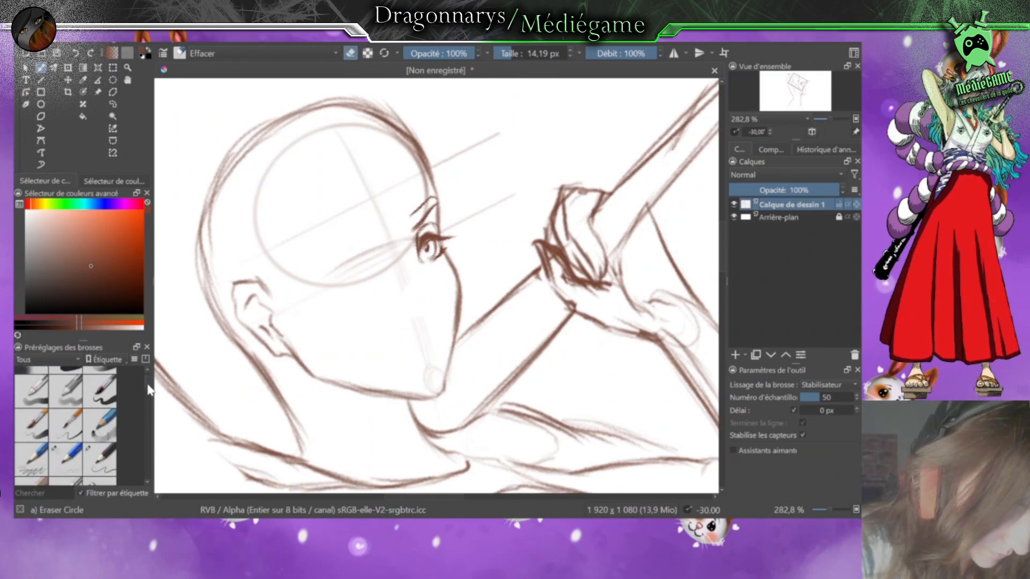
left_click(112, 429)
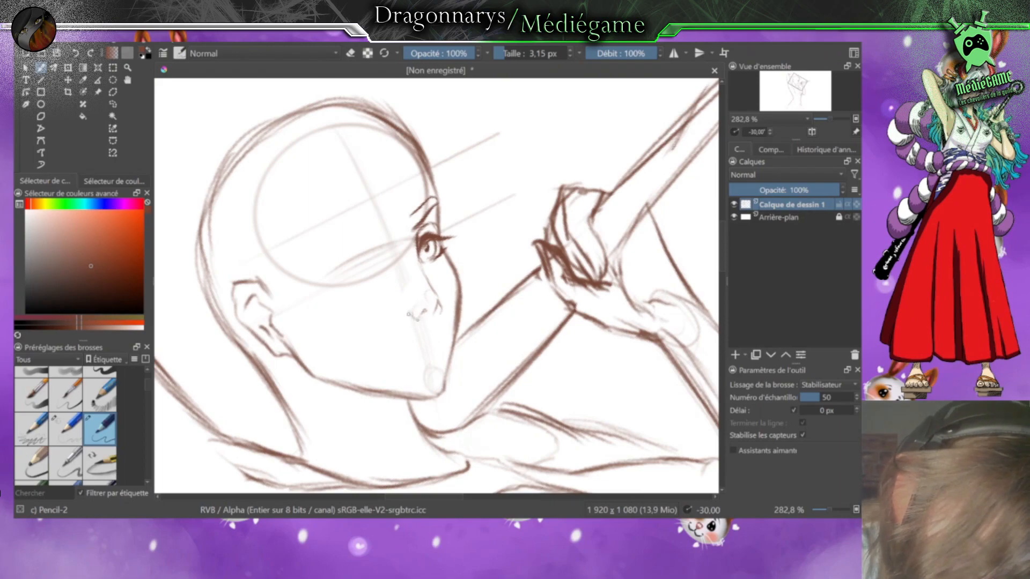
left_click_drag(410, 307, 416, 317)
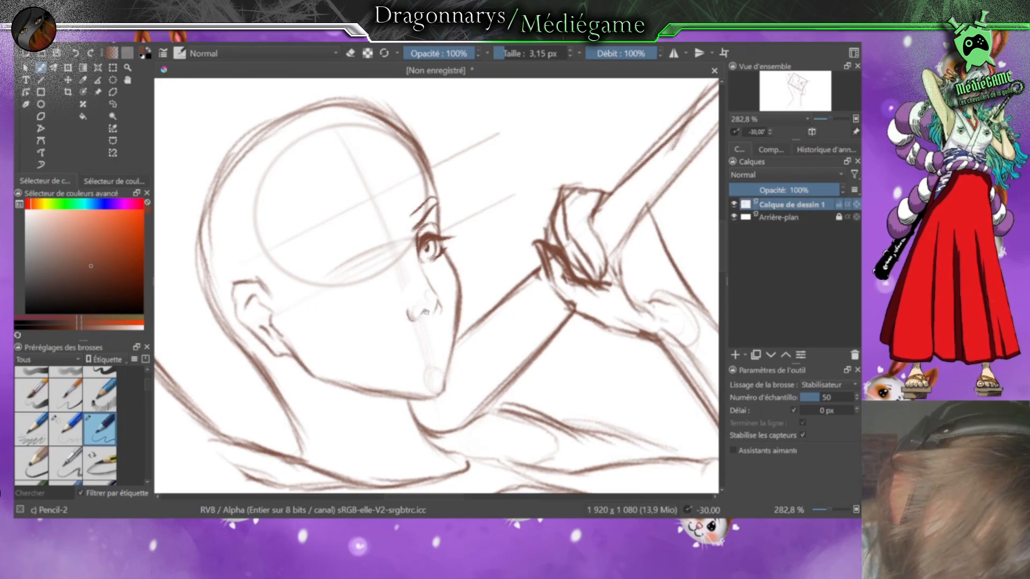
left_click_drag(438, 311, 436, 328)
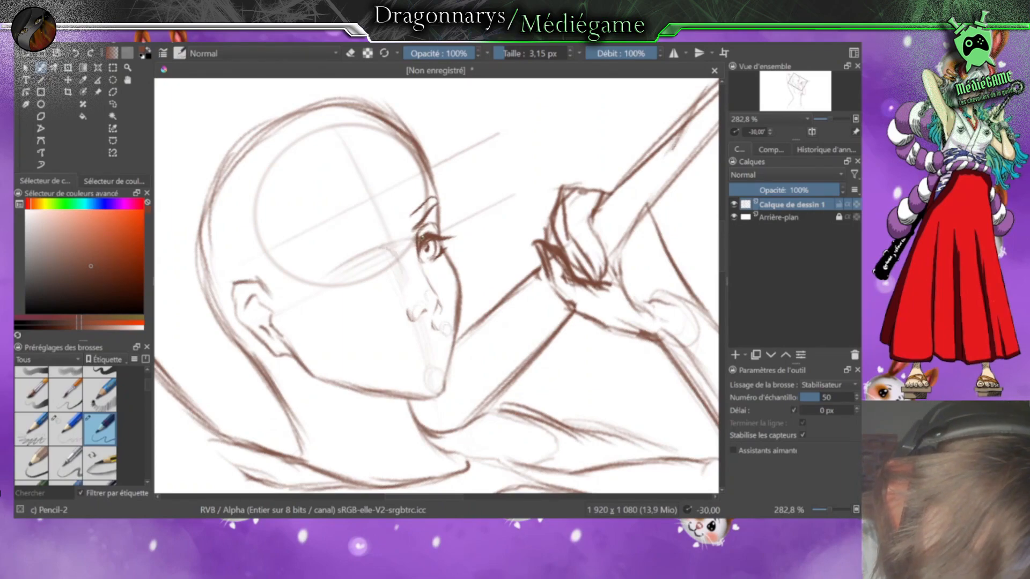
Step: Outline the near eye's upper lid, crease and lower lid, and erase the lines inside it using Eraser Circle at 12,07 px
mouse_move(346, 268)
left_mouse_down()
mouse_move(365, 261)
mouse_move(341, 272)
mouse_move(386, 268)
left_mouse_up()
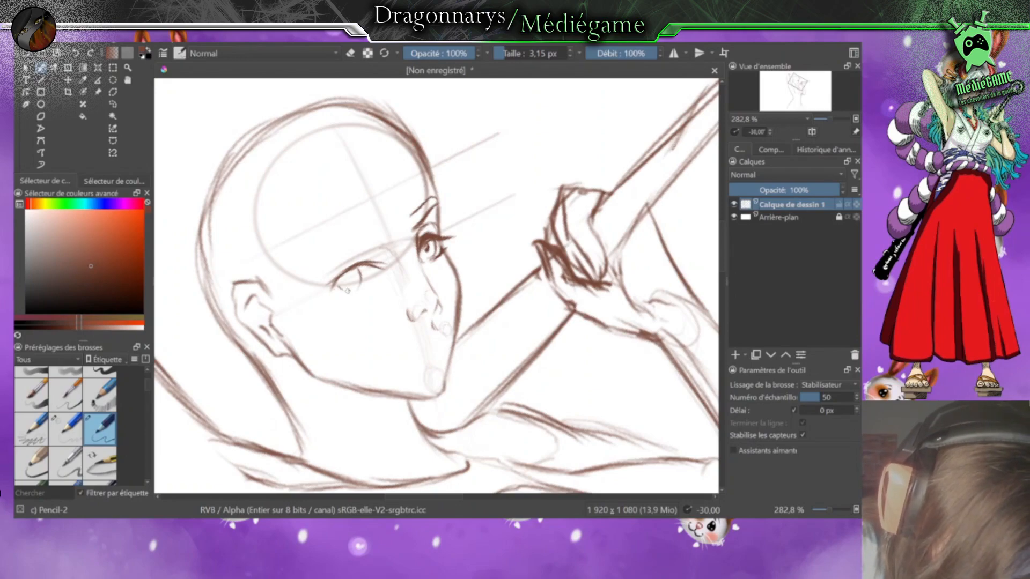
left_click_drag(339, 290, 361, 284)
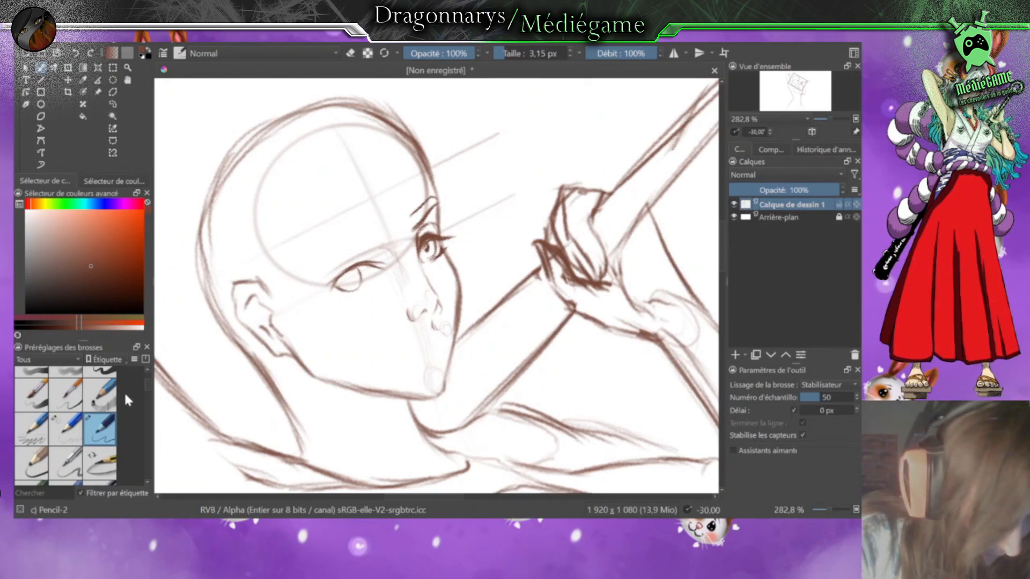
scroll(43, 384, "up", 5)
left_click(38, 382)
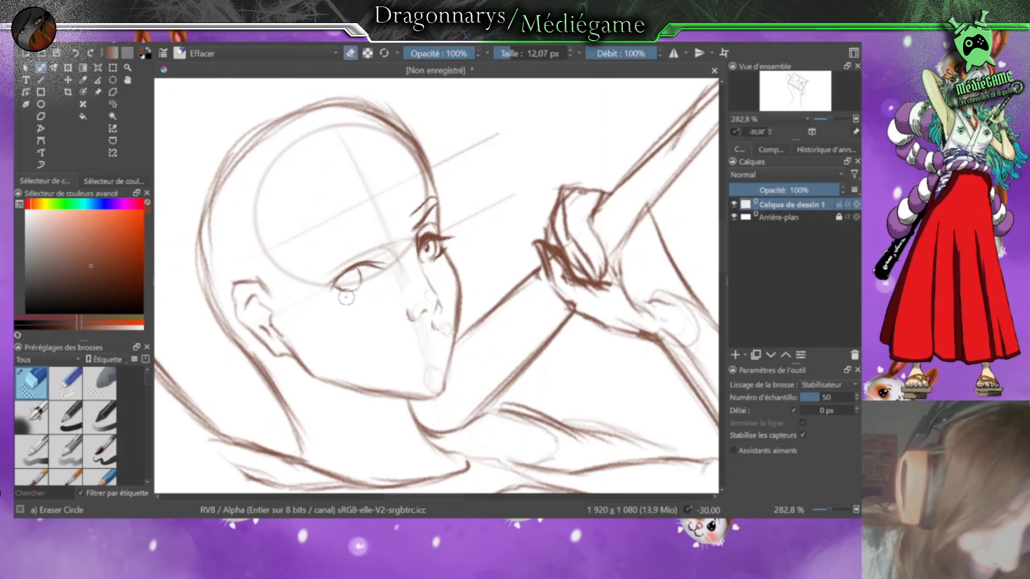
left_click_drag(356, 286, 360, 277)
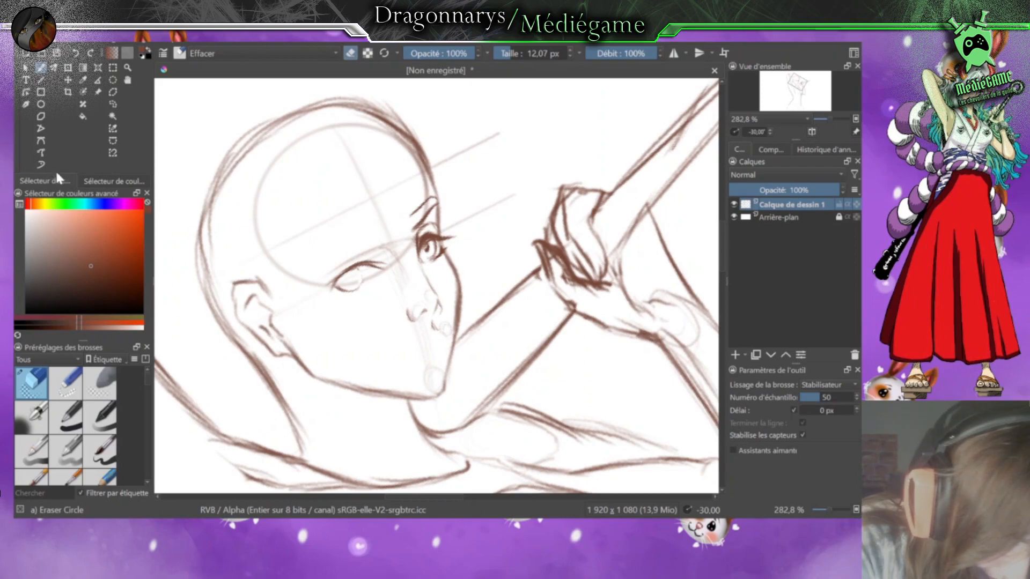
Step: Redraw the iris and pupil of the near eye and thicken its upper lid with the Pencil-2 brush at 3,15 px
scroll(143, 397, "down", 3)
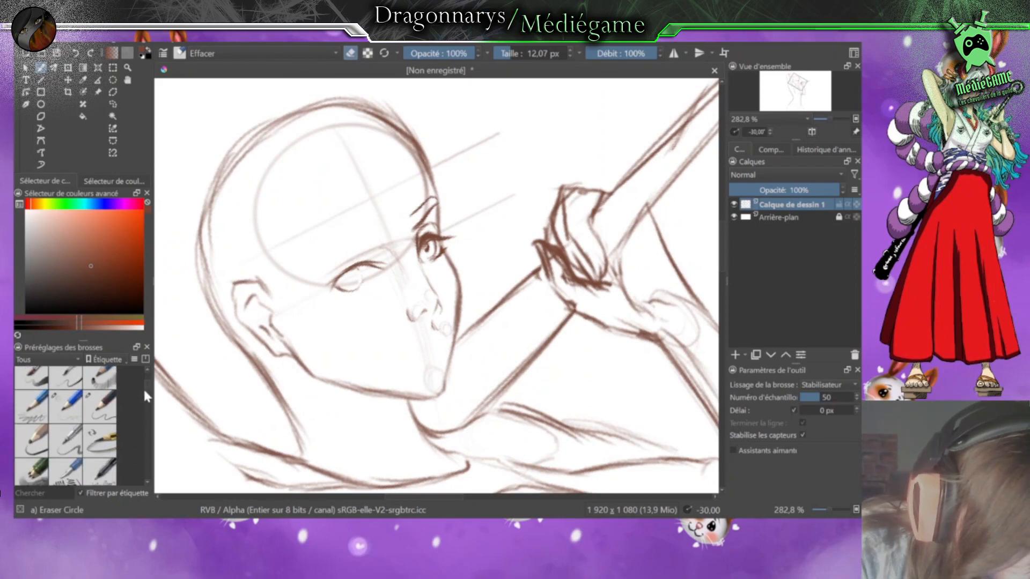
left_click(112, 404)
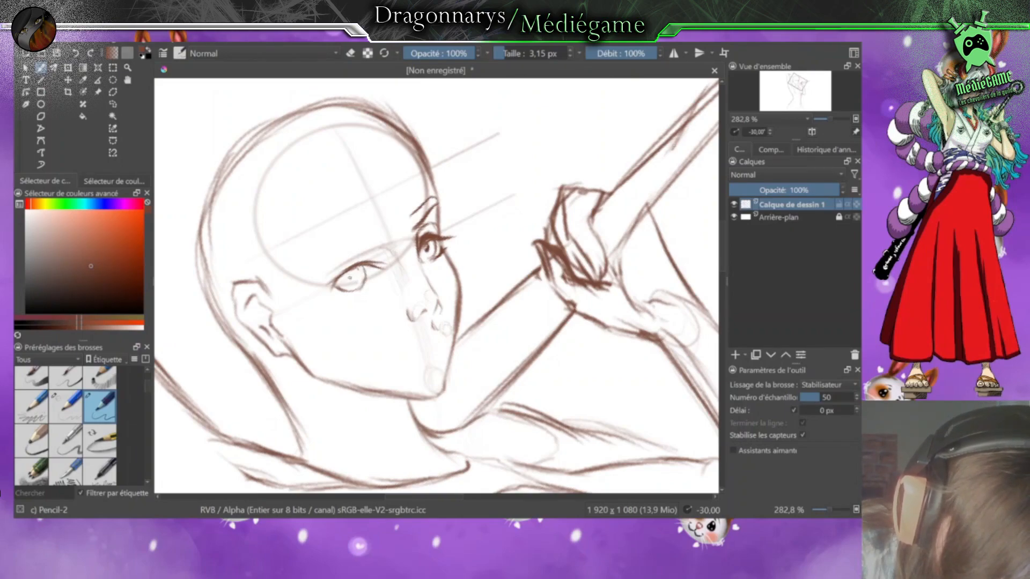
mouse_move(353, 276)
left_mouse_down()
mouse_move(358, 266)
mouse_move(375, 265)
mouse_move(353, 279)
mouse_move(382, 269)
left_mouse_up()
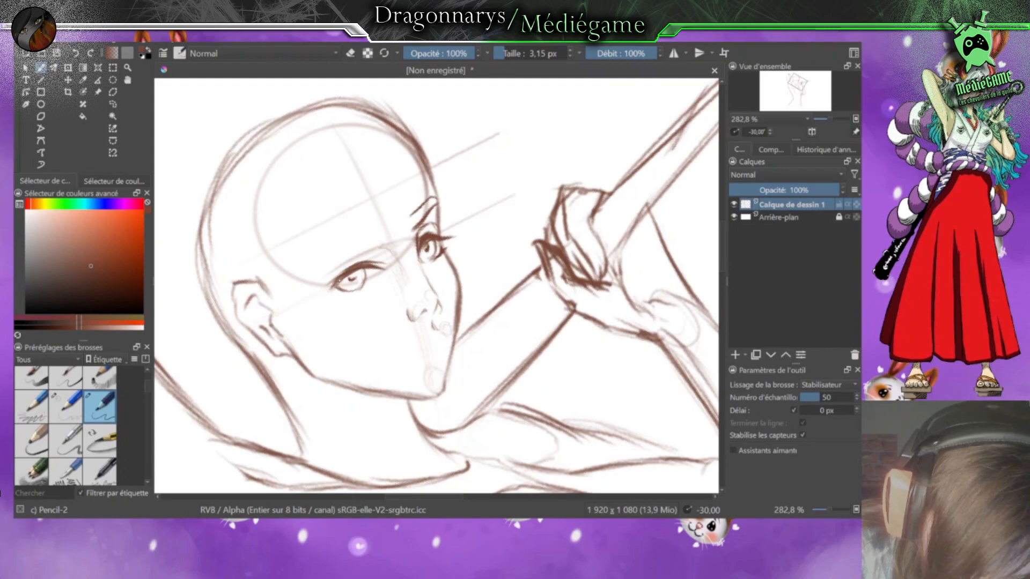
Step: Draw the near eye's lower lid and outer corner, and reinforce the nostril line with the Pencil-2 brush at 3,15 px
left_click_drag(332, 297, 383, 278)
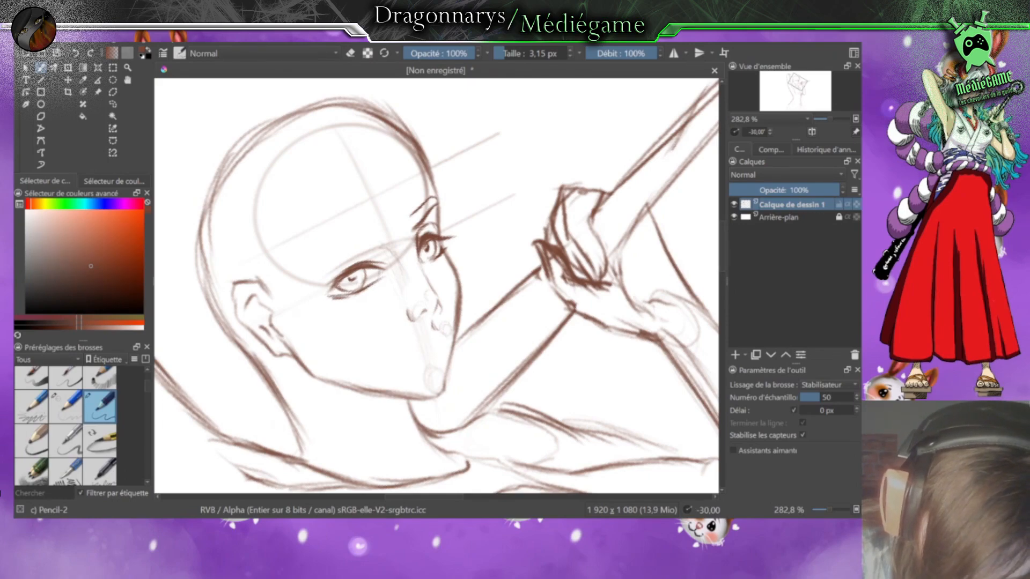
left_click_drag(323, 298, 364, 270)
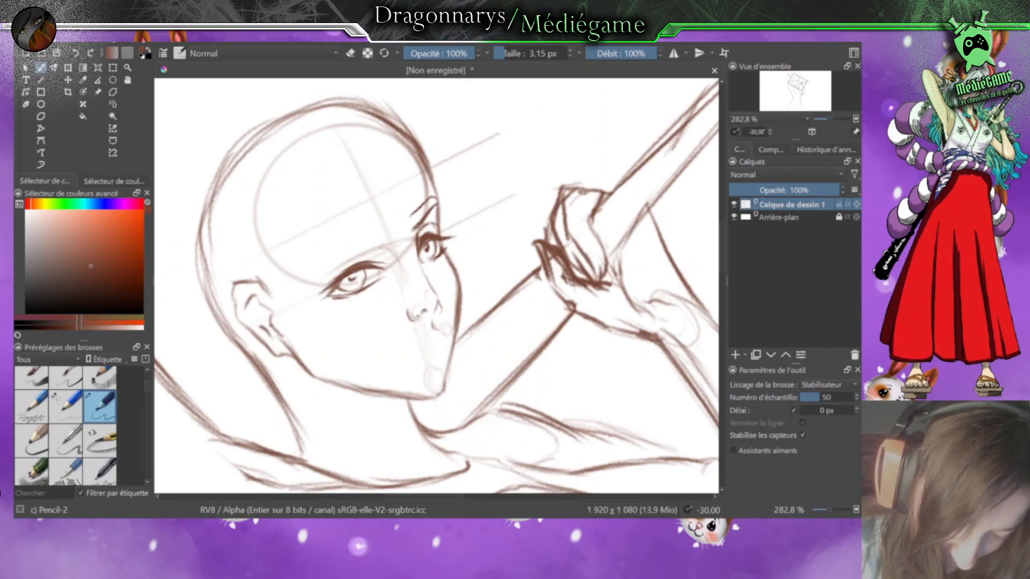
left_click_drag(409, 305, 424, 316)
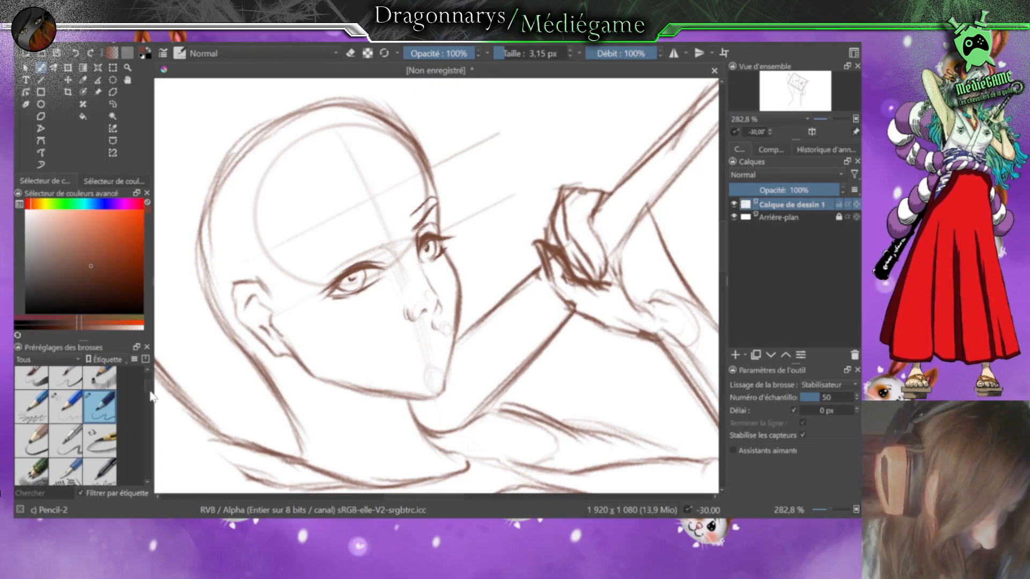
Step: Sketch small upper and lower lips between the nose and the chin
scroll(150, 378, "up", 3)
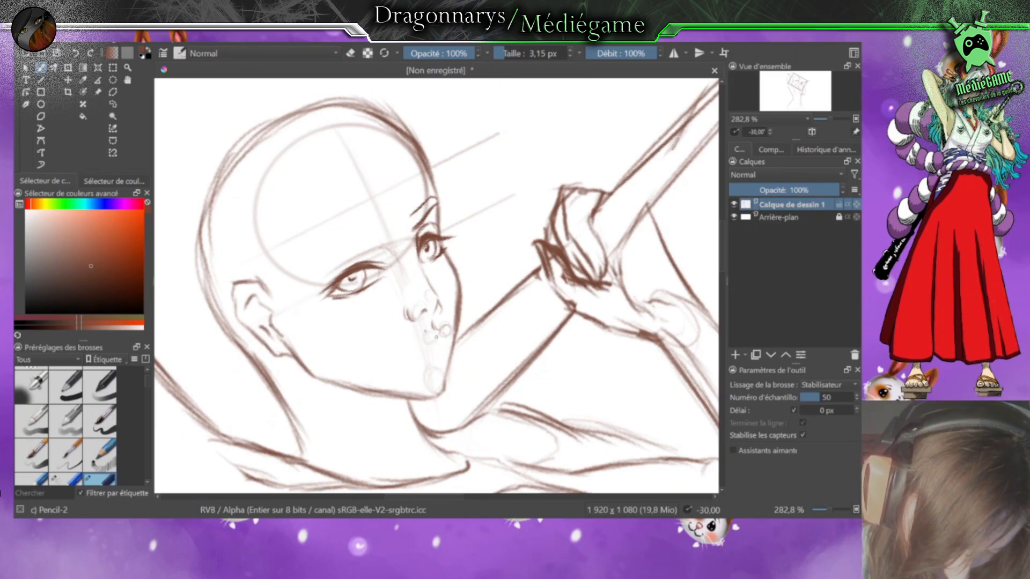
left_click_drag(427, 339, 449, 352)
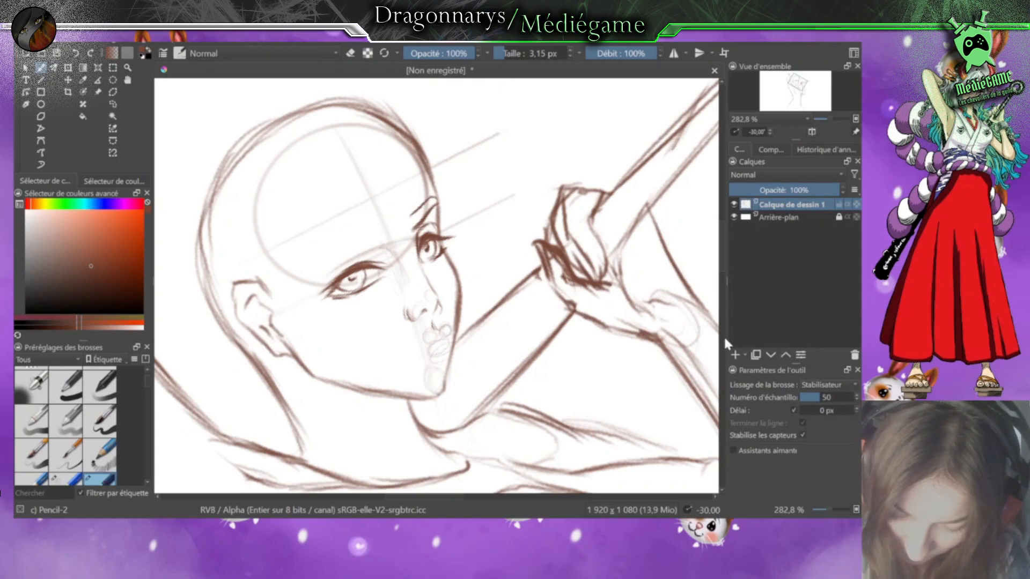
Step: Erase the far side's face contour beside the mouth down to the chin using Eraser Circle at 12,07 px
left_click(820, 510)
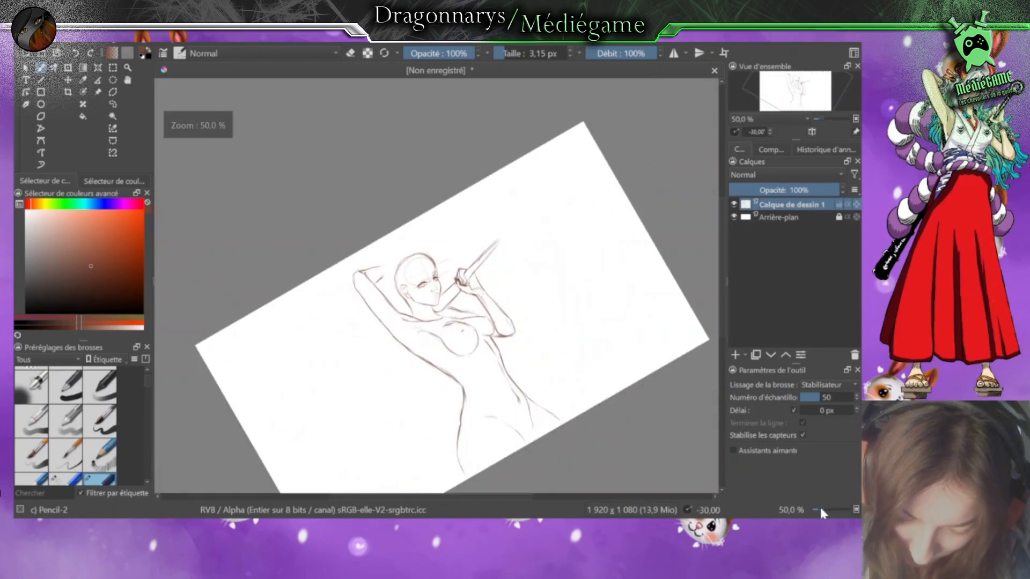
left_click(824, 510)
left_click(690, 513)
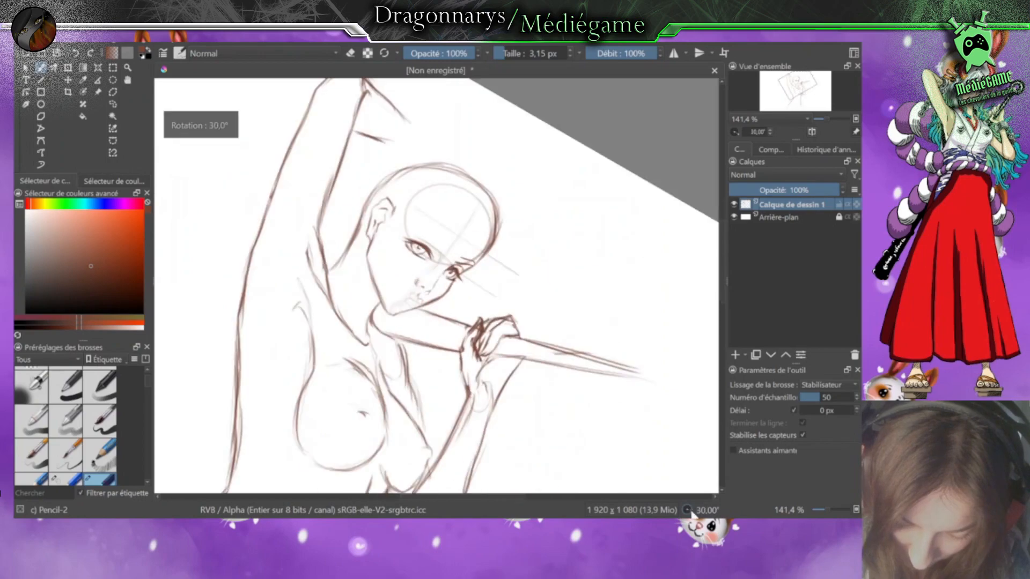
left_click_drag(691, 511, 694, 513)
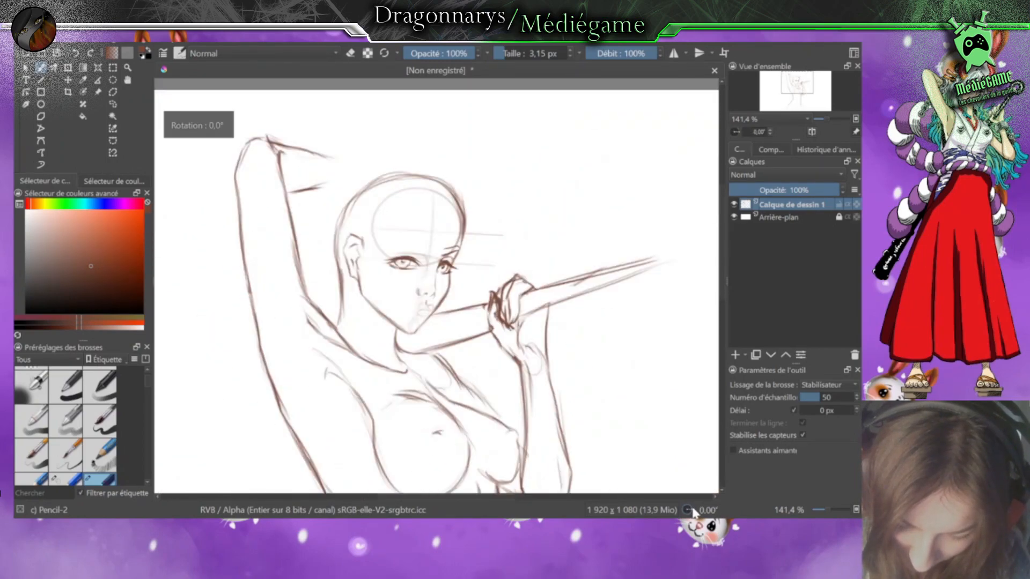
left_click(834, 511)
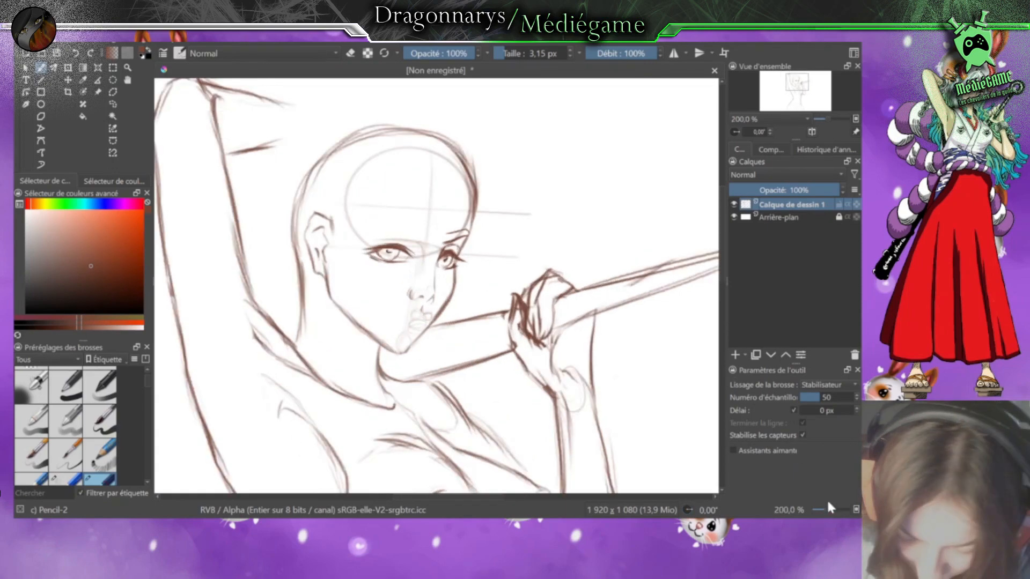
left_click(837, 508)
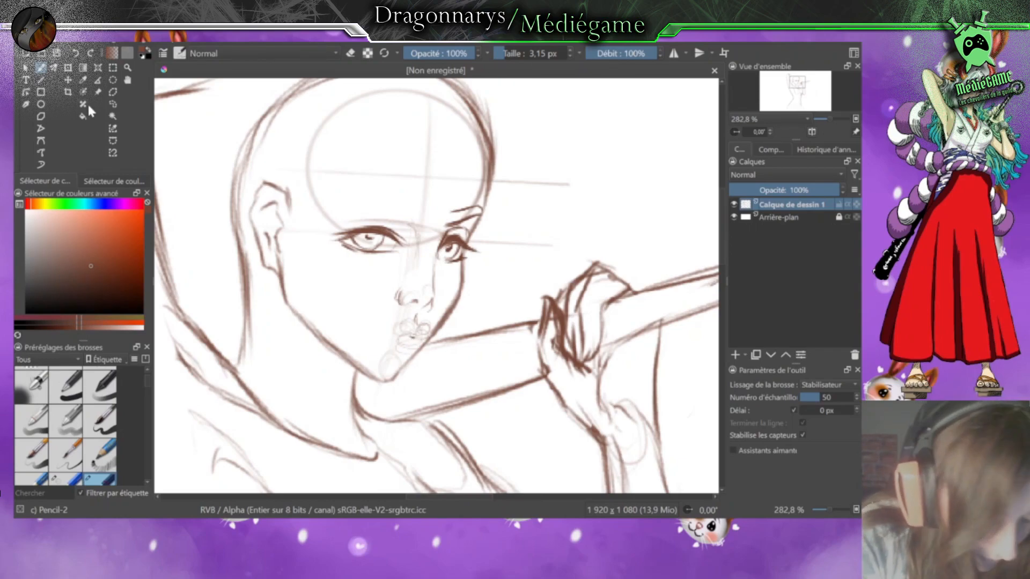
scroll(149, 389, "up", 1)
left_click(31, 383)
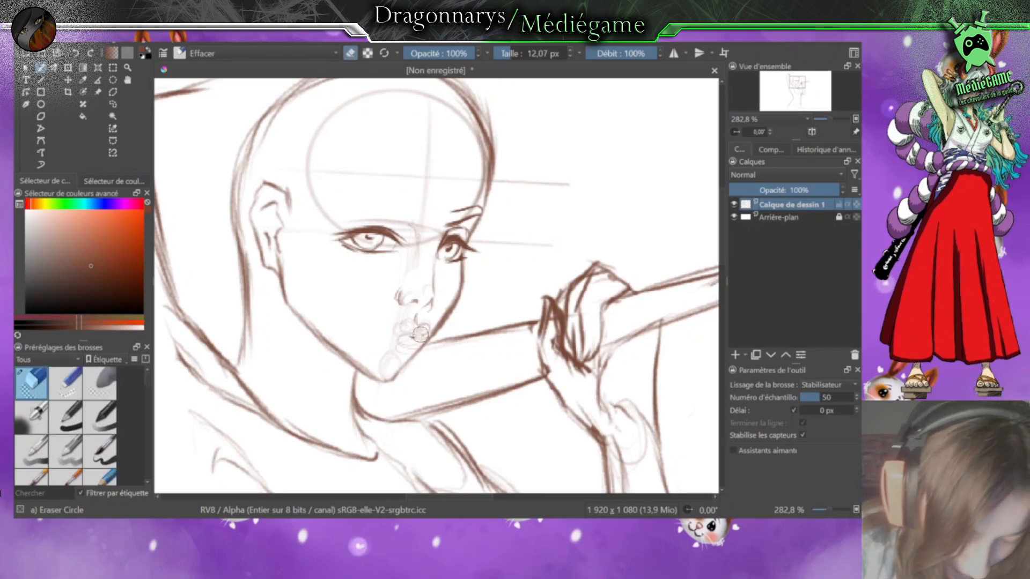
mouse_move(434, 330)
left_mouse_down()
mouse_move(402, 370)
mouse_move(427, 343)
left_mouse_up()
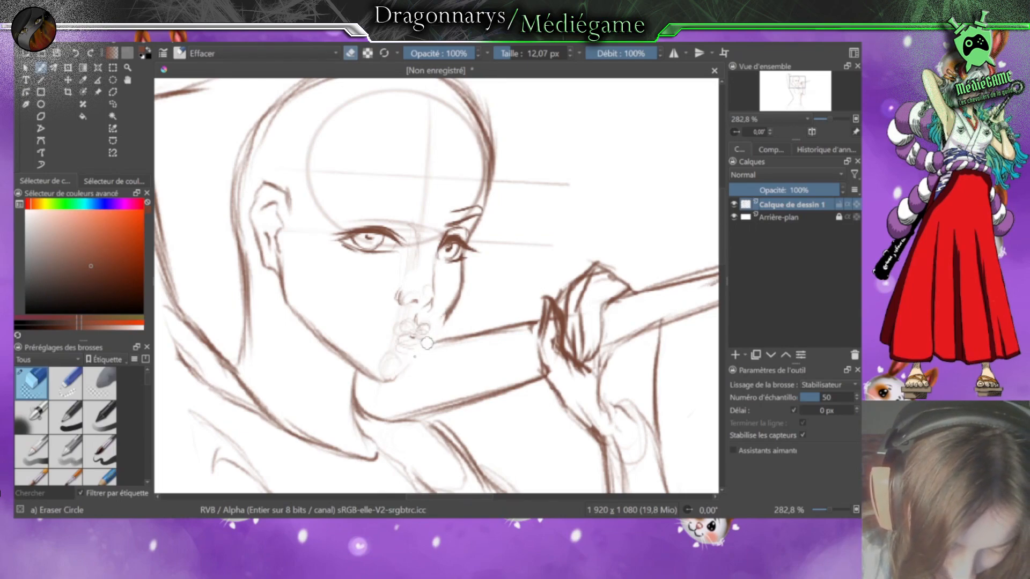
Step: Redraw the far jawline from the cheek beside the mouth to the chin with the Pencil-2 brush at 3,15 px
scroll(149, 393, "down", 2)
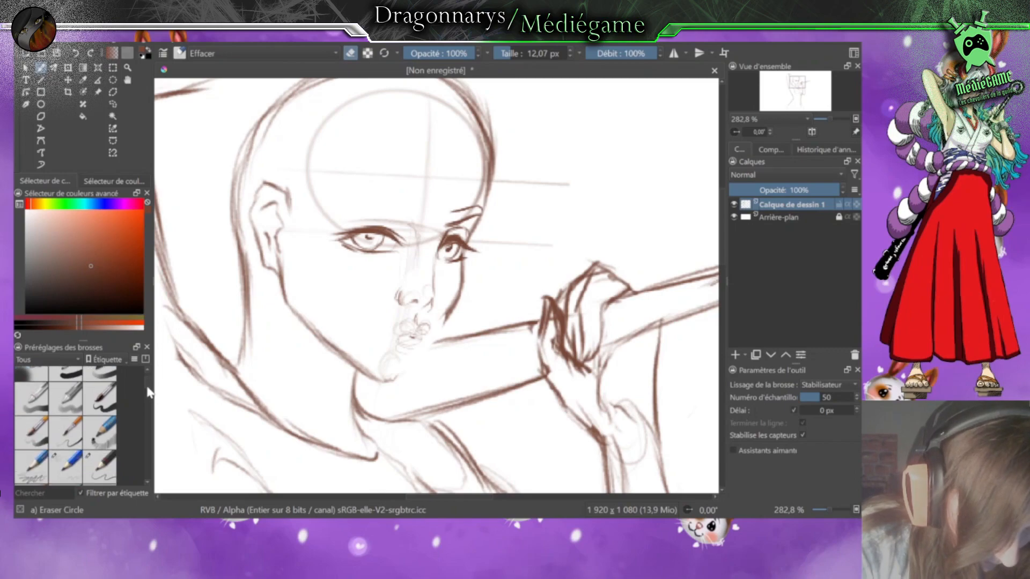
scroll(149, 392, "down", 1)
left_click(99, 452)
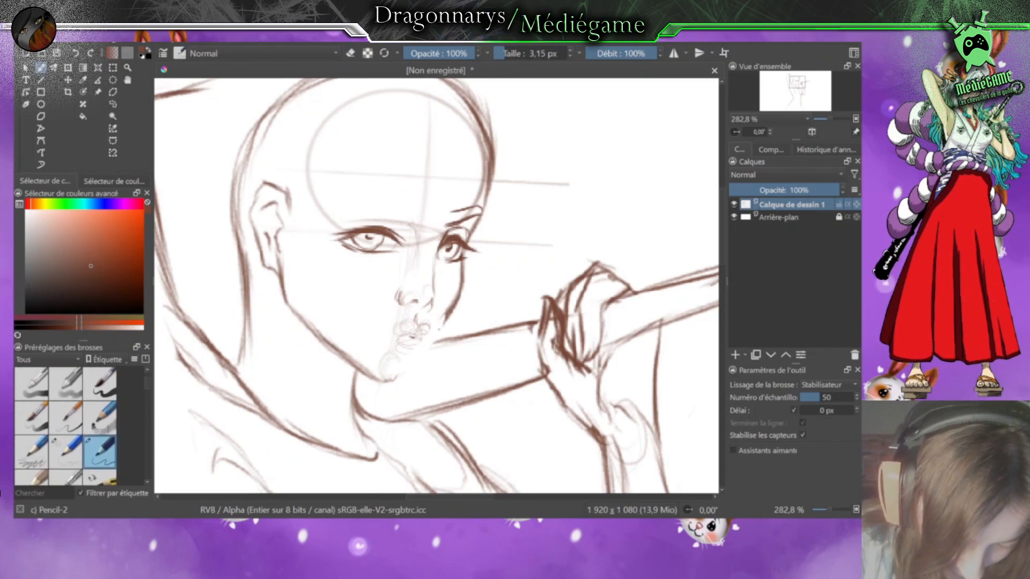
mouse_move(439, 329)
left_mouse_down()
mouse_move(423, 348)
mouse_move(449, 311)
mouse_move(394, 382)
left_mouse_up()
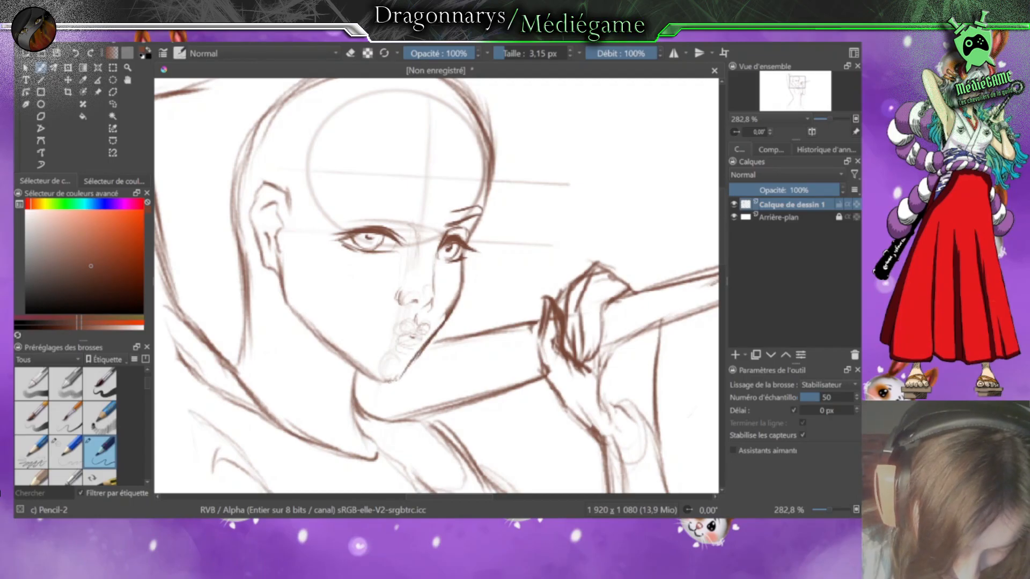